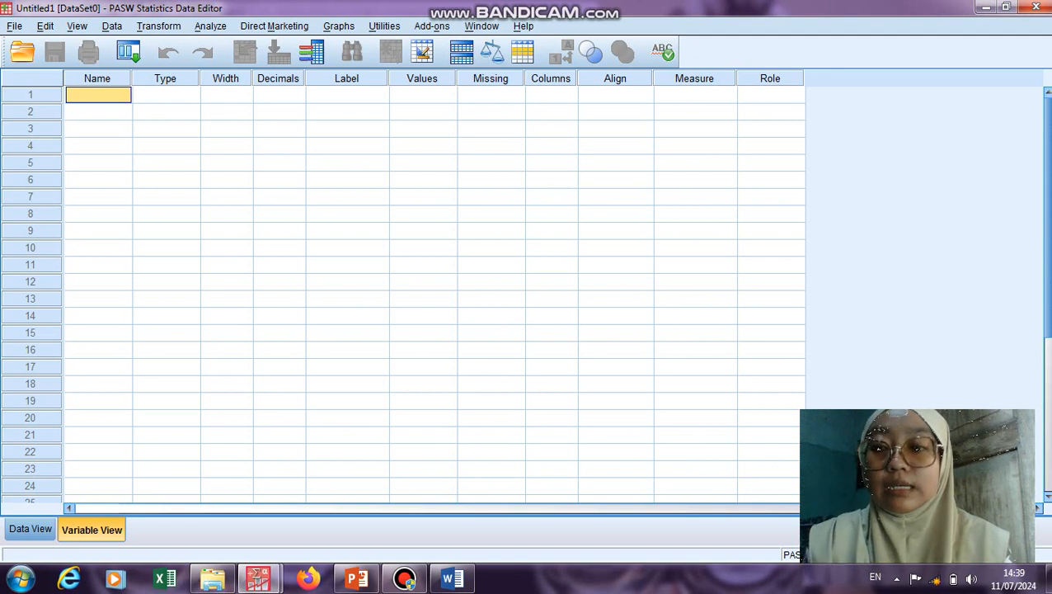
{"action": "key", "text": "Tab"}
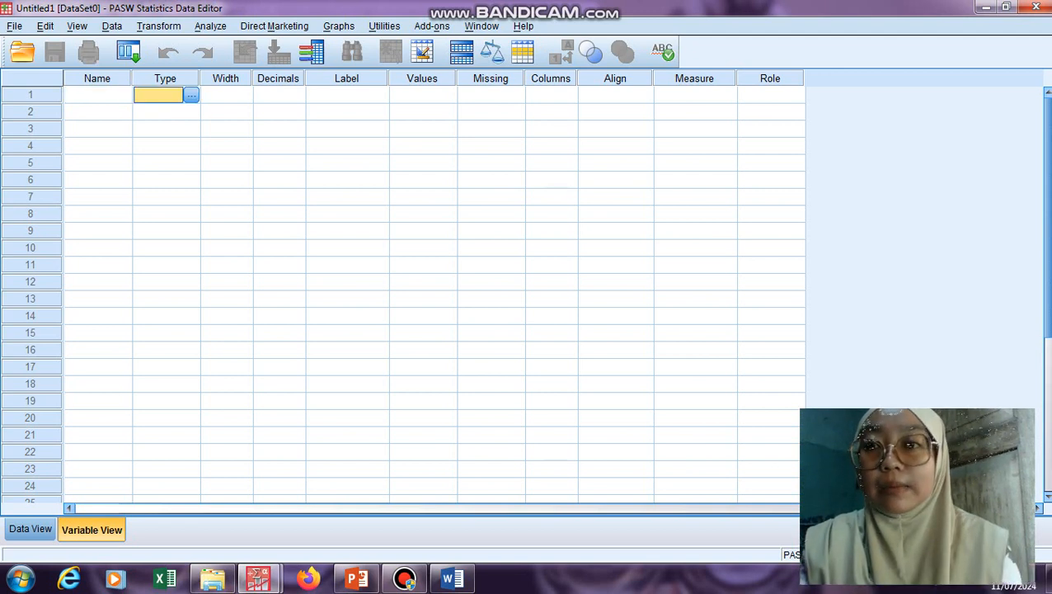
{"action": "key", "text": "Left"}
{"action": "key", "text": "Right"}
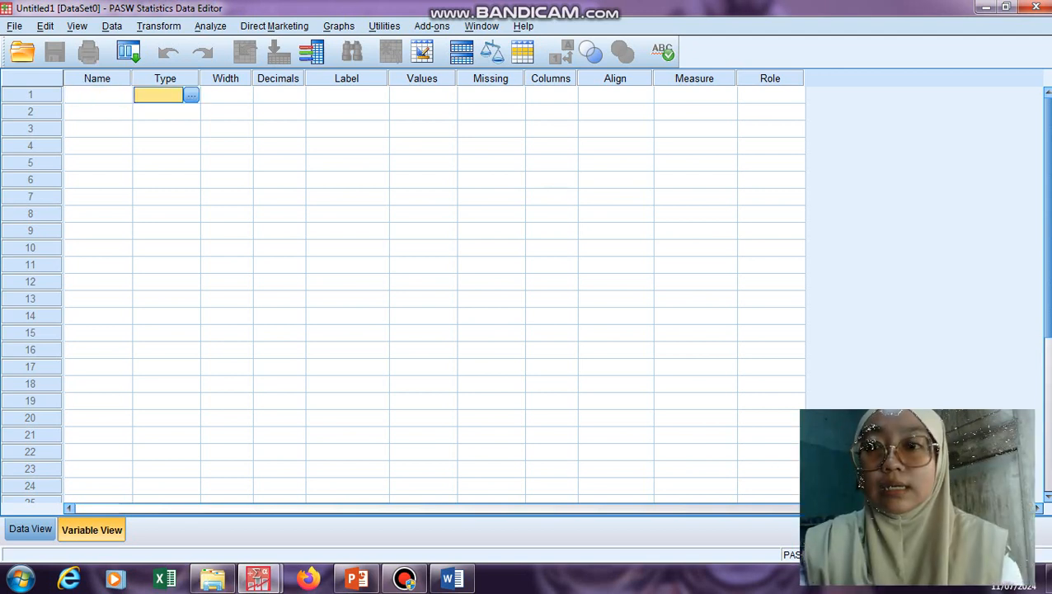
{"action": "key", "text": "Left"}
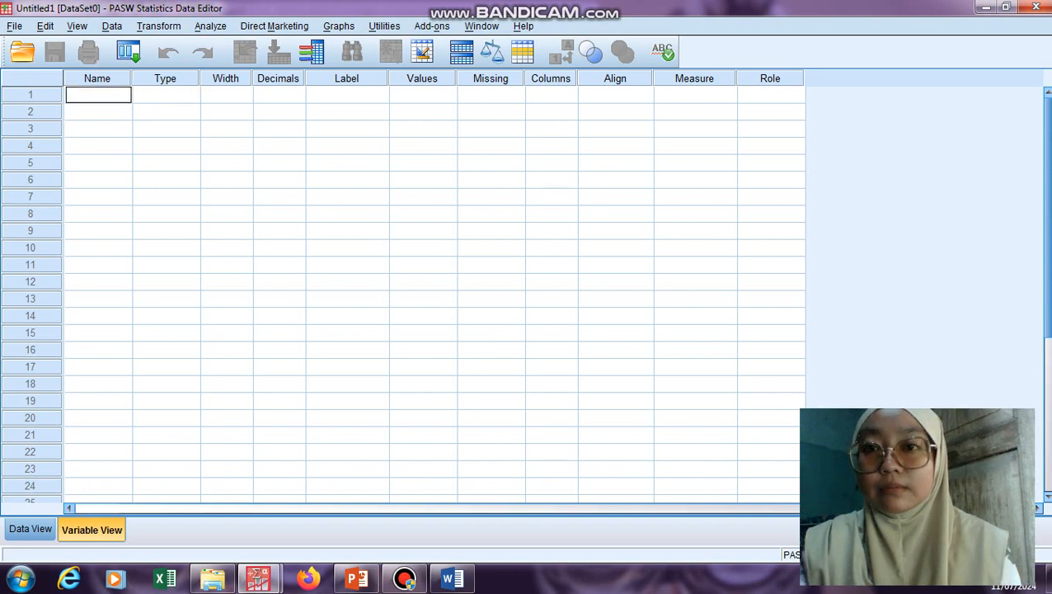
{"action": "key", "text": "Right"}
{"action": "key", "text": "Left"}
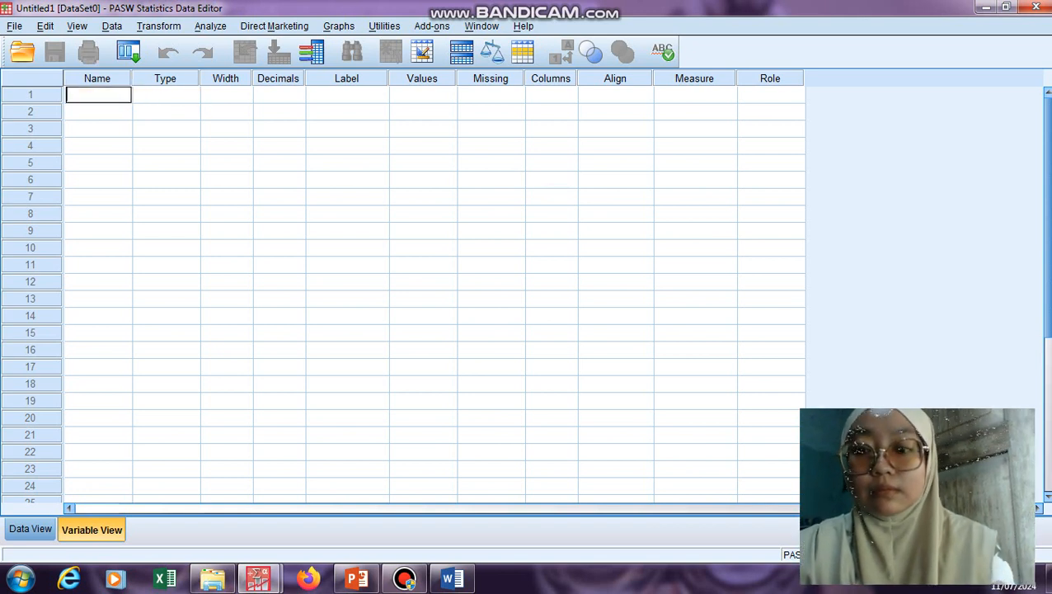
{"action": "type", "text": "p"}
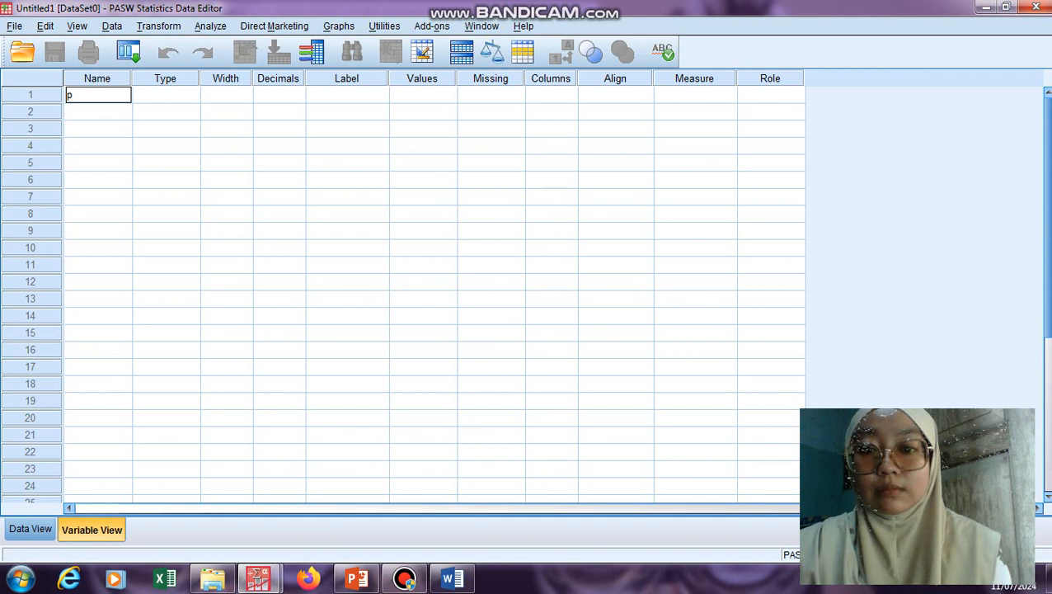
{"action": "left_click", "coordinate": [404, 579]}
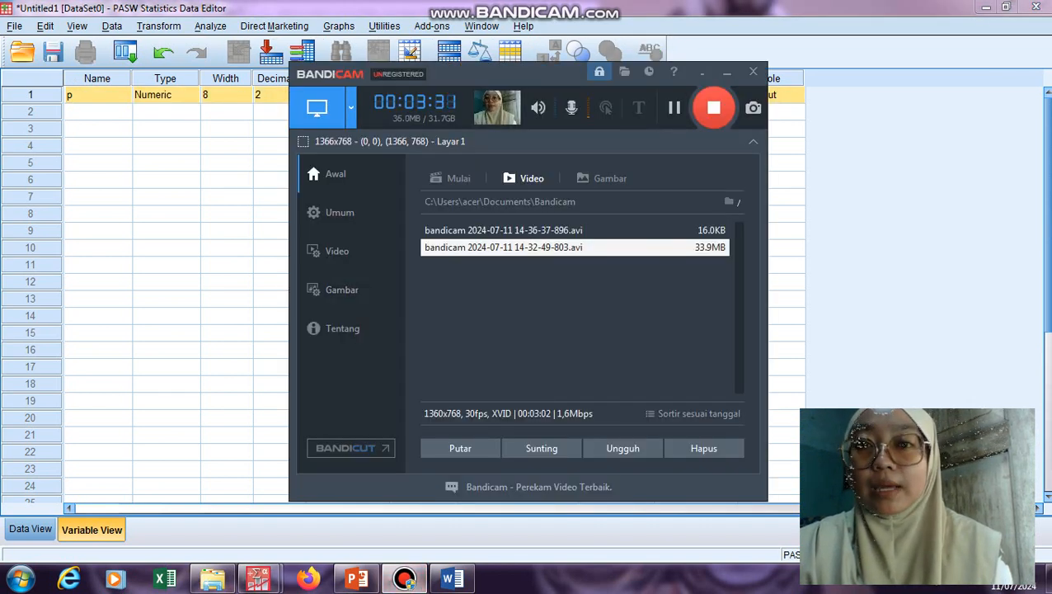
{"action": "left_click", "coordinate": [727, 72]}
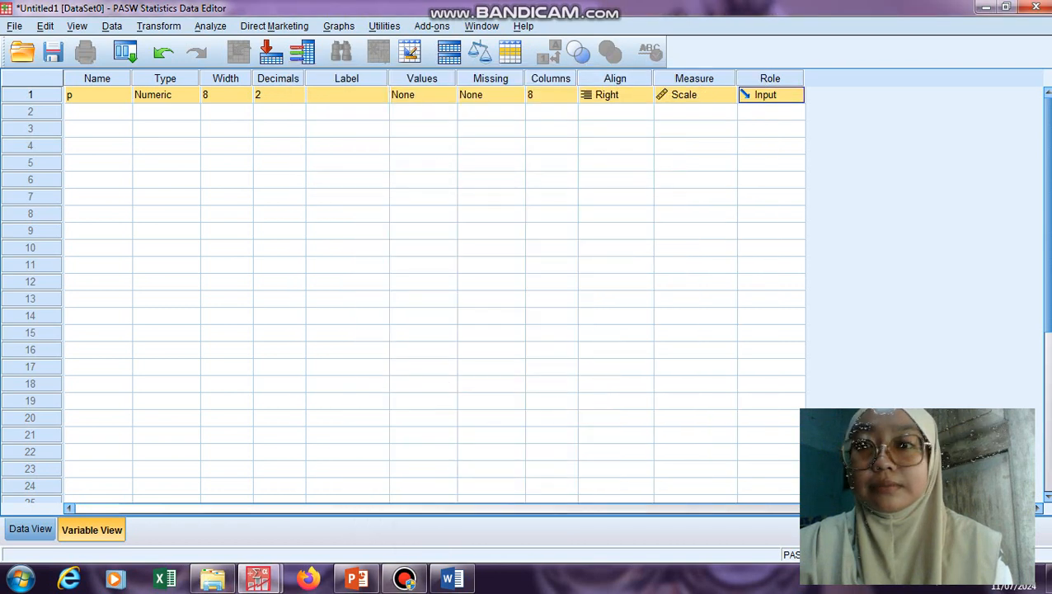
{"action": "left_click", "coordinate": [97, 95]}
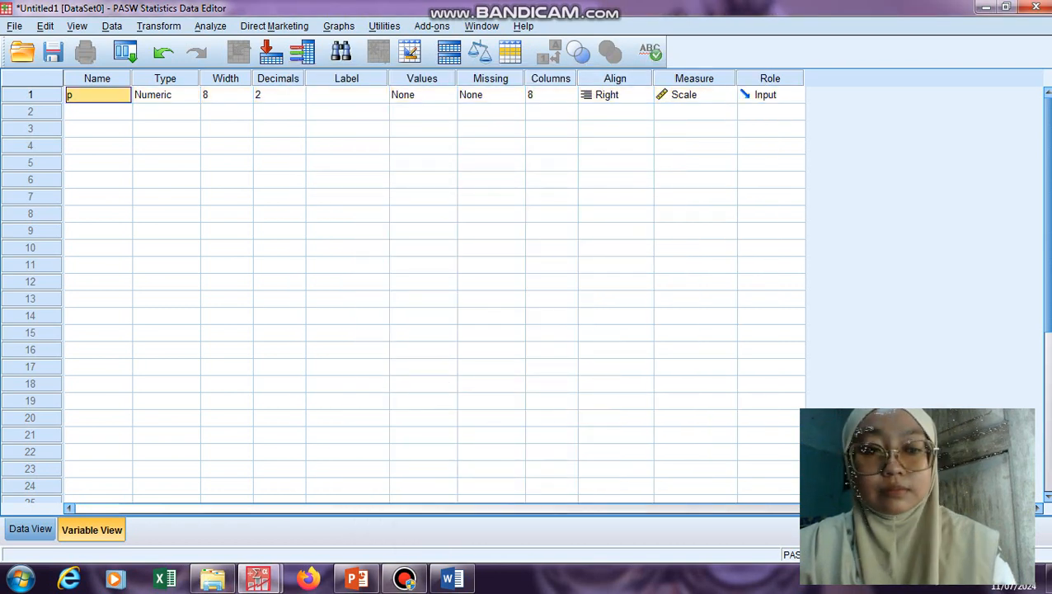
{"action": "key", "text": "BackSpace"}
{"action": "type", "text": "p"}
{"action": "key", "text": "Tab"}
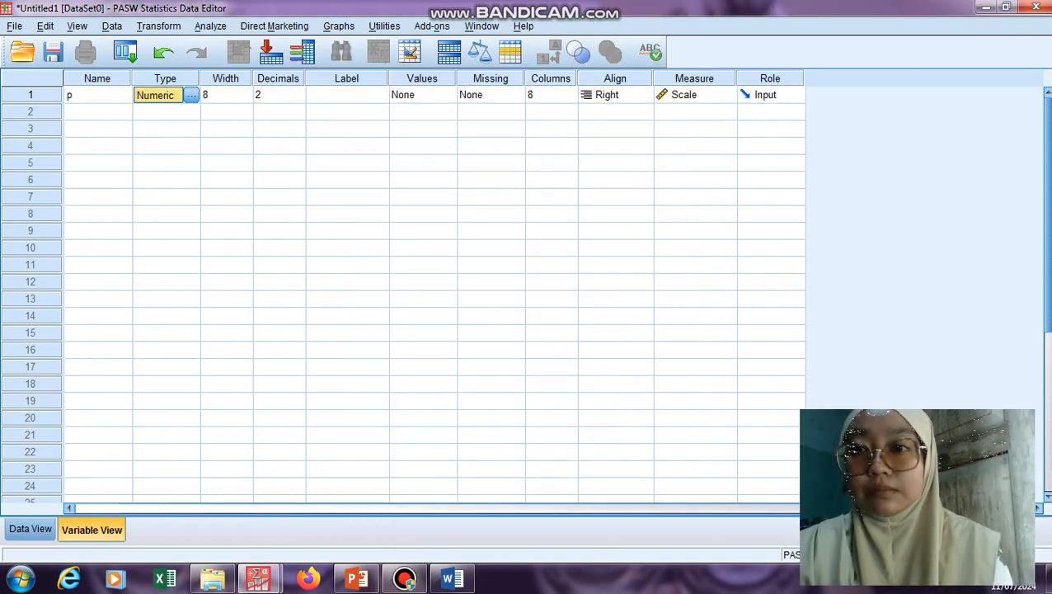
Name the first variable Penjualan.
{"action": "left_click", "coordinate": [97, 95]}
{"action": "key", "text": "BackSpace"}
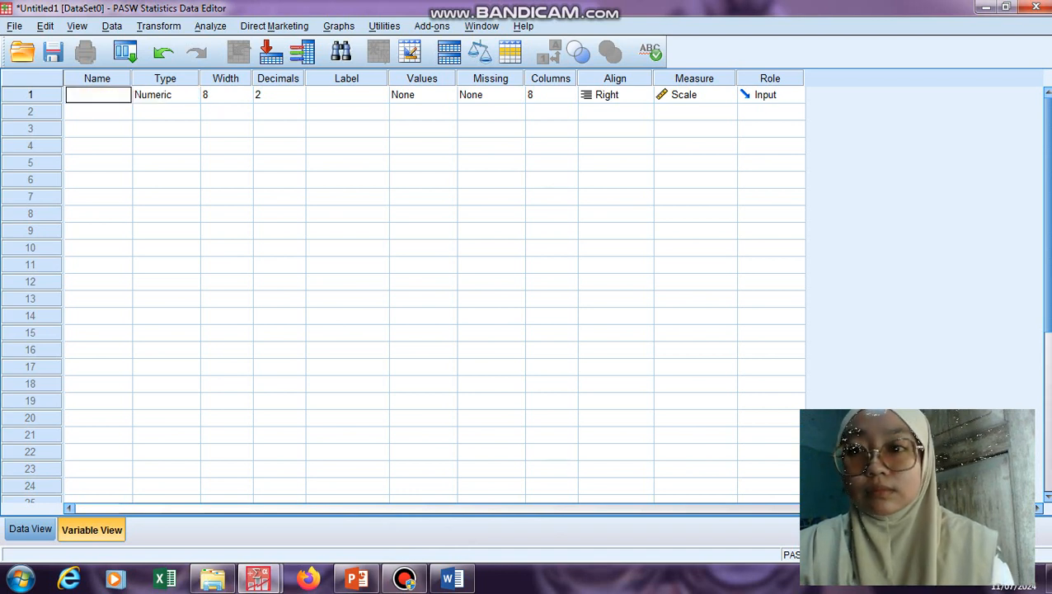
{"action": "type", "text": "P"}
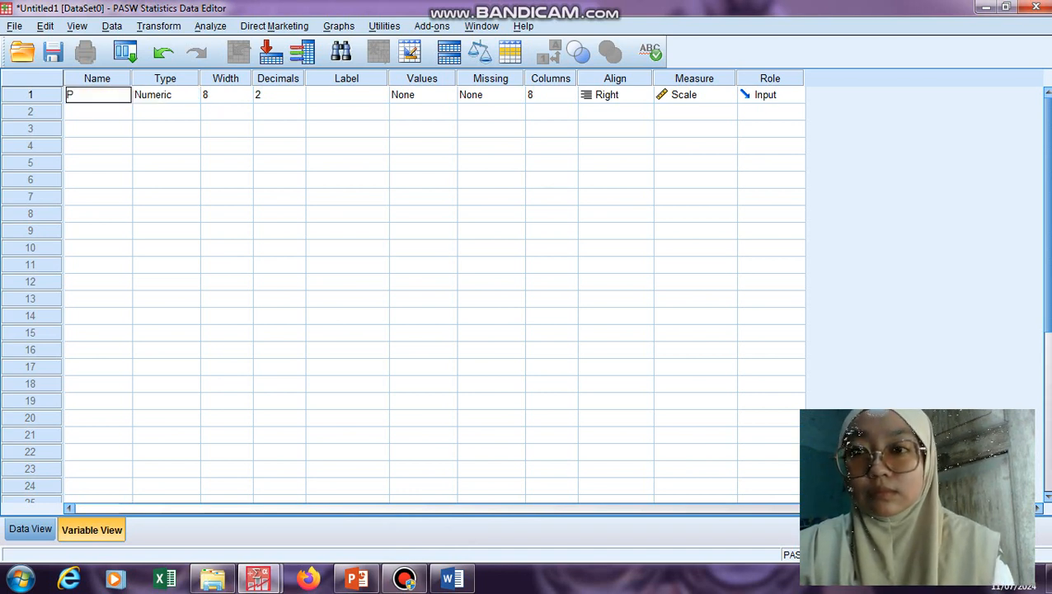
{"action": "type", "text": "enjualan"}
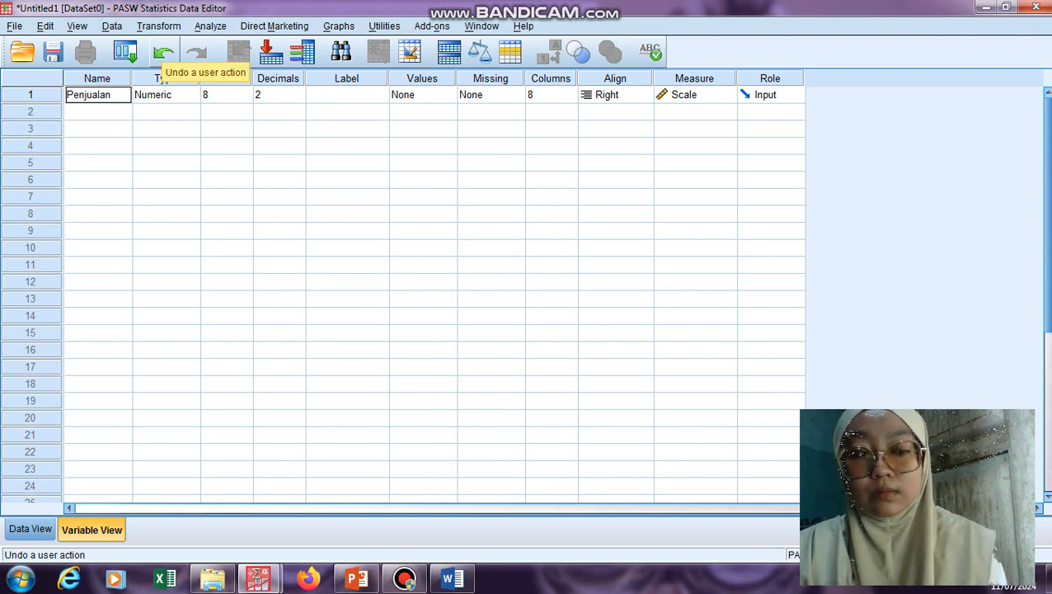
{"action": "key", "text": "Return"}
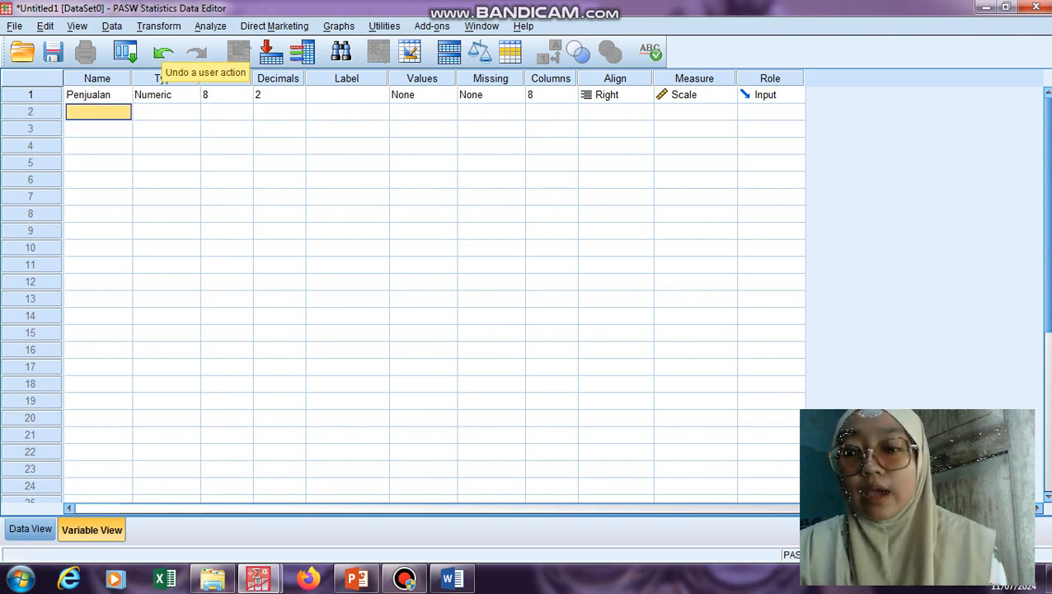
Add a second variable named Kalangan.
{"action": "key", "text": "shift"}
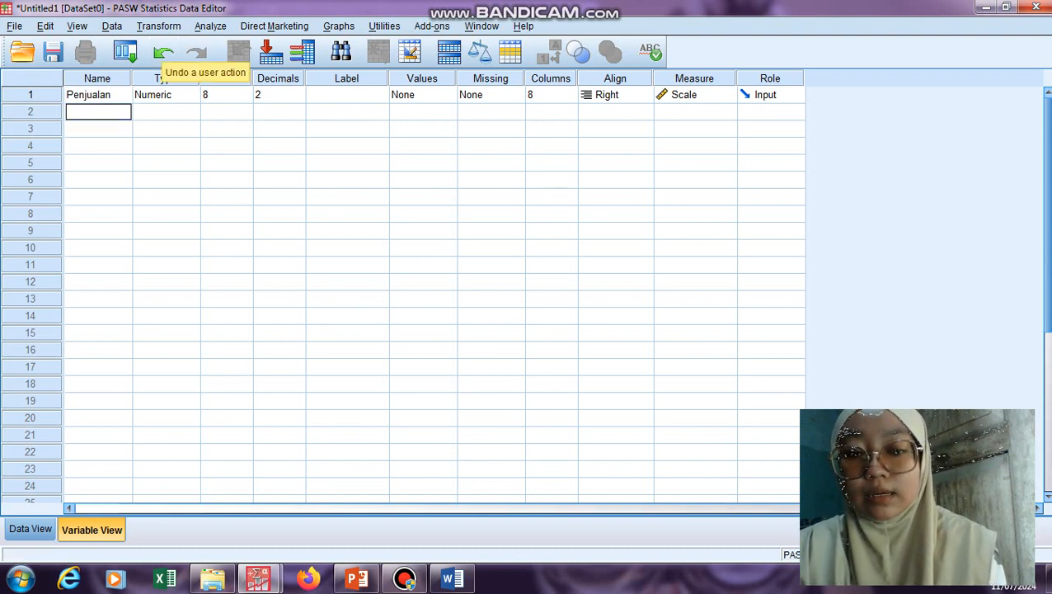
{"action": "type", "text": "Kalangan"}
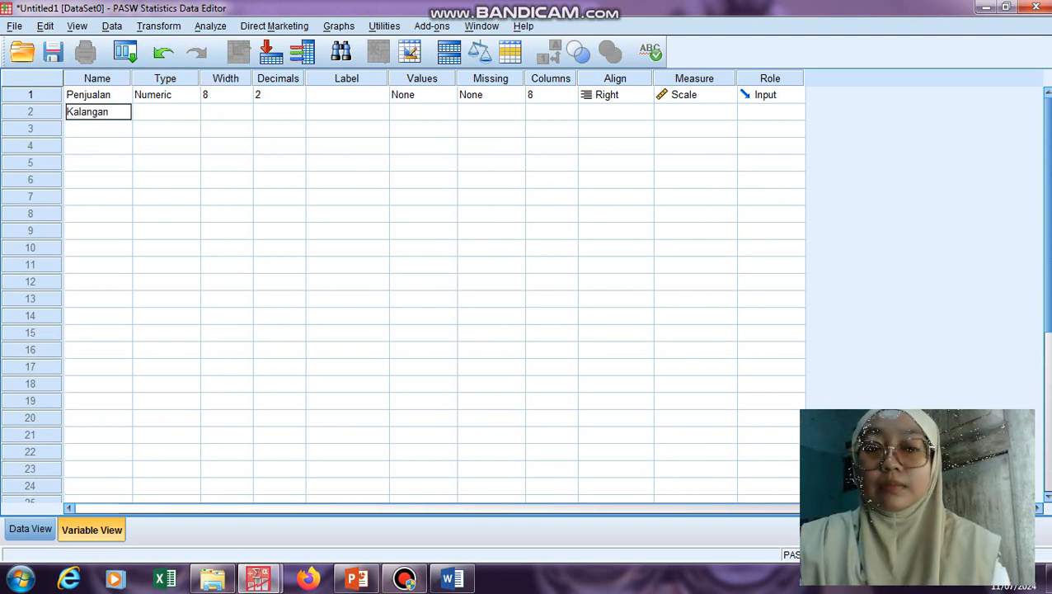
{"action": "key", "text": "Return"}
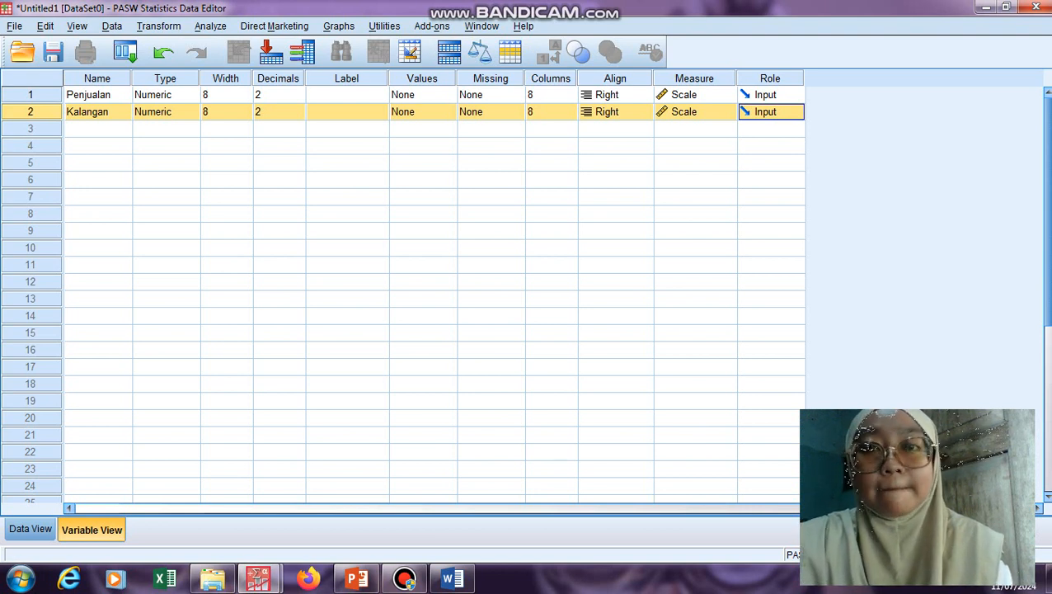
Open the value labels of the Kalangan variable and add the label Atas for value 1.
{"action": "left_click", "coordinate": [422, 112]}
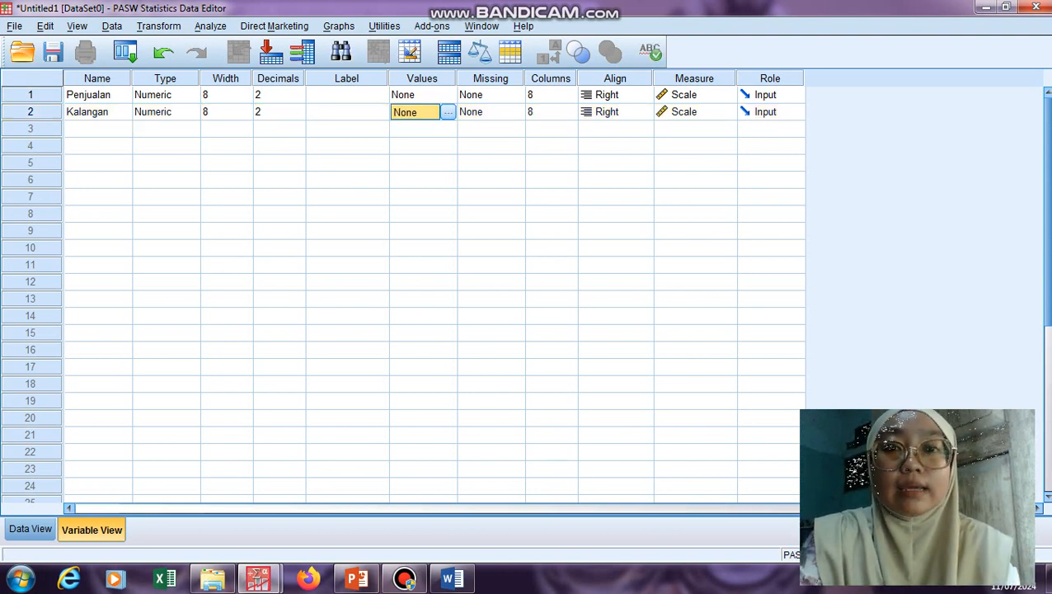
{"action": "left_click", "coordinate": [447, 112]}
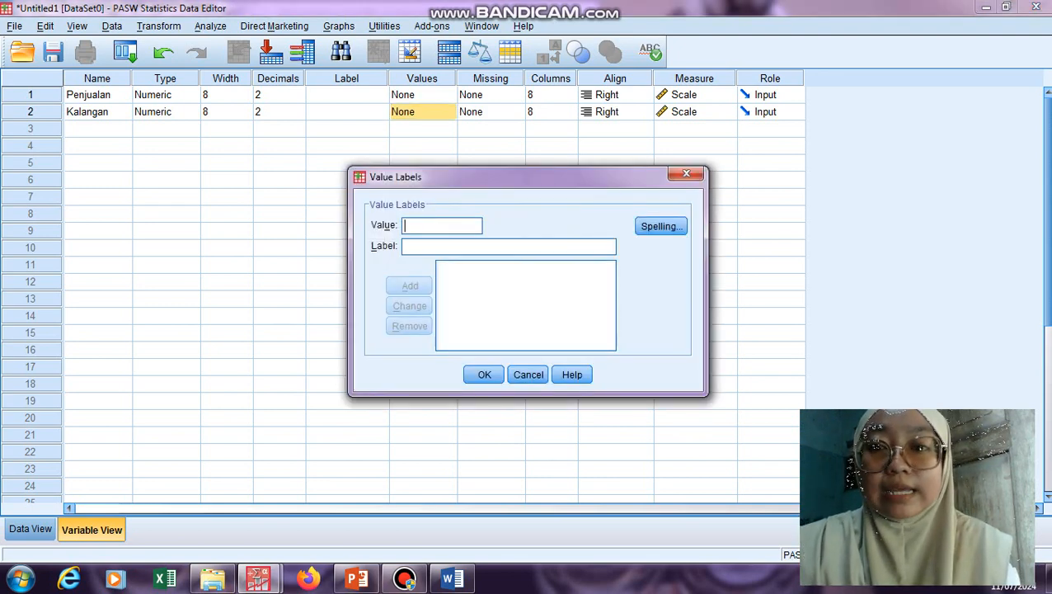
{"action": "type", "text": "1"}
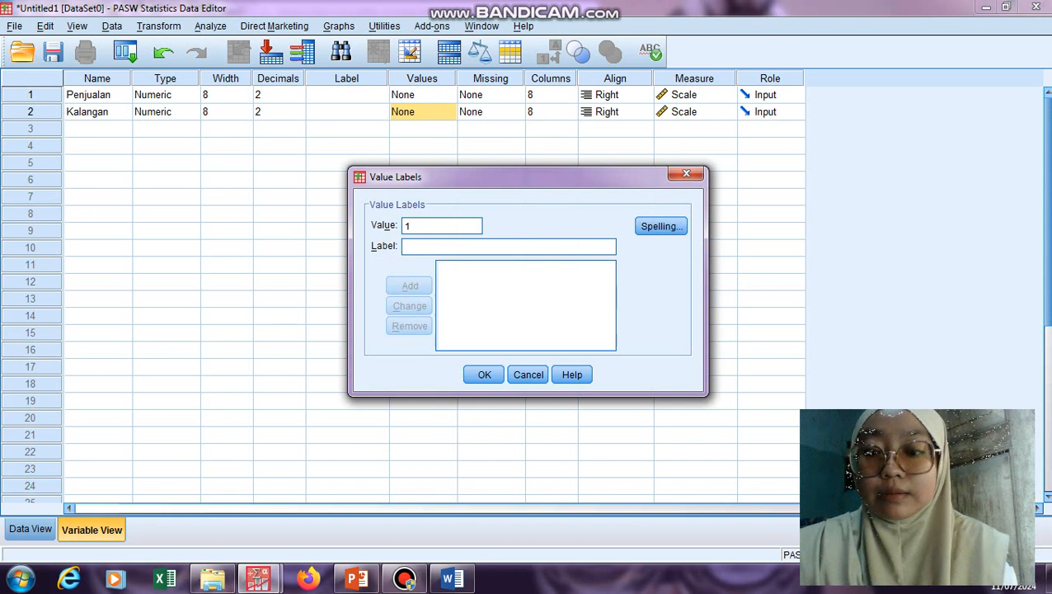
{"action": "type", "text": "Atas"}
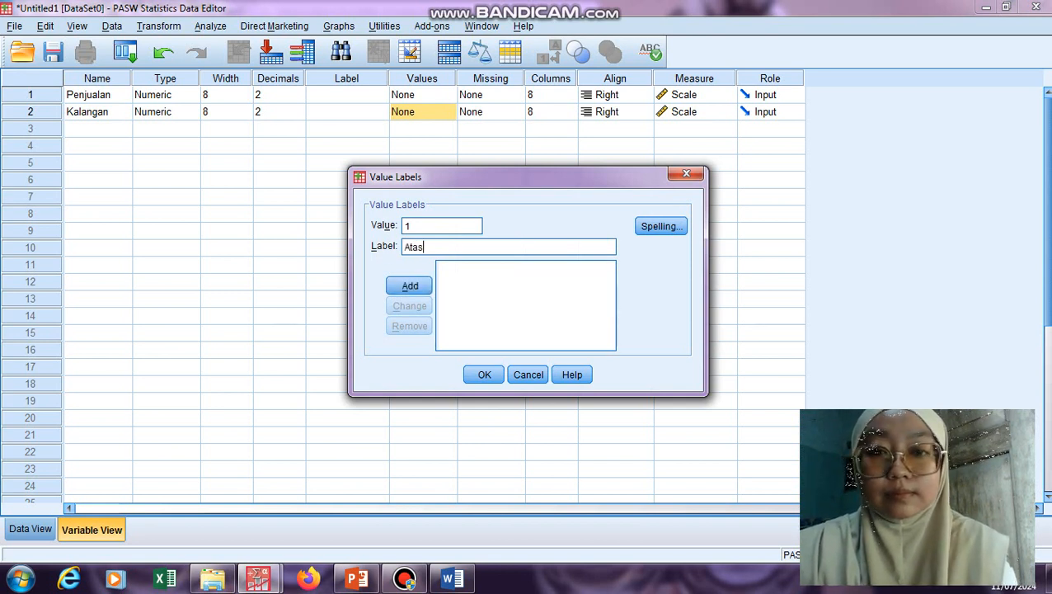
{"action": "key", "text": "Return"}
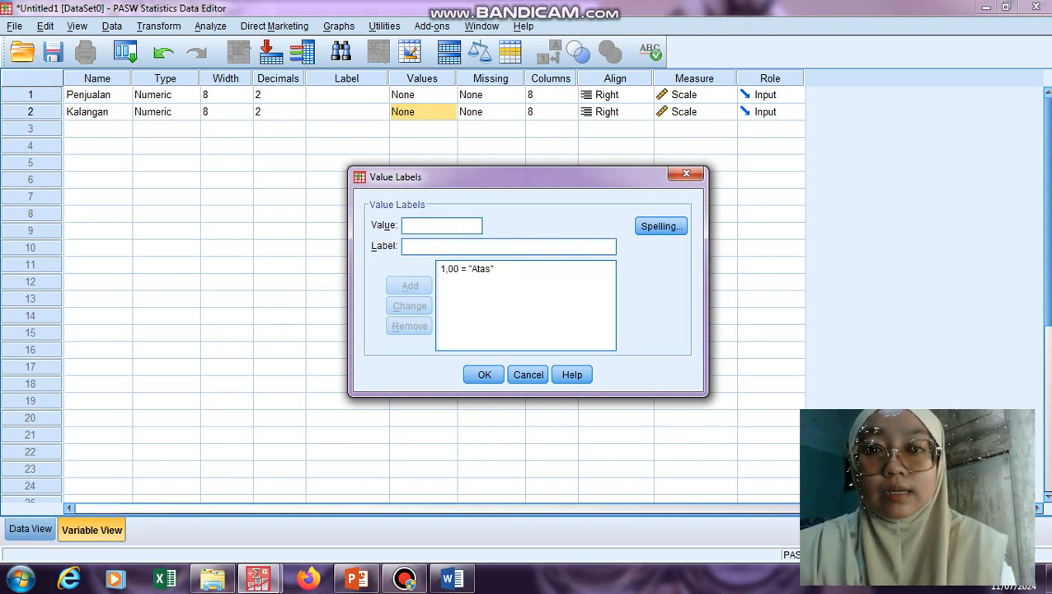
Add the label Menengah for value 2 of the Kalangan variable.
{"action": "type", "text": "2"}
{"action": "key", "text": "Tab"}
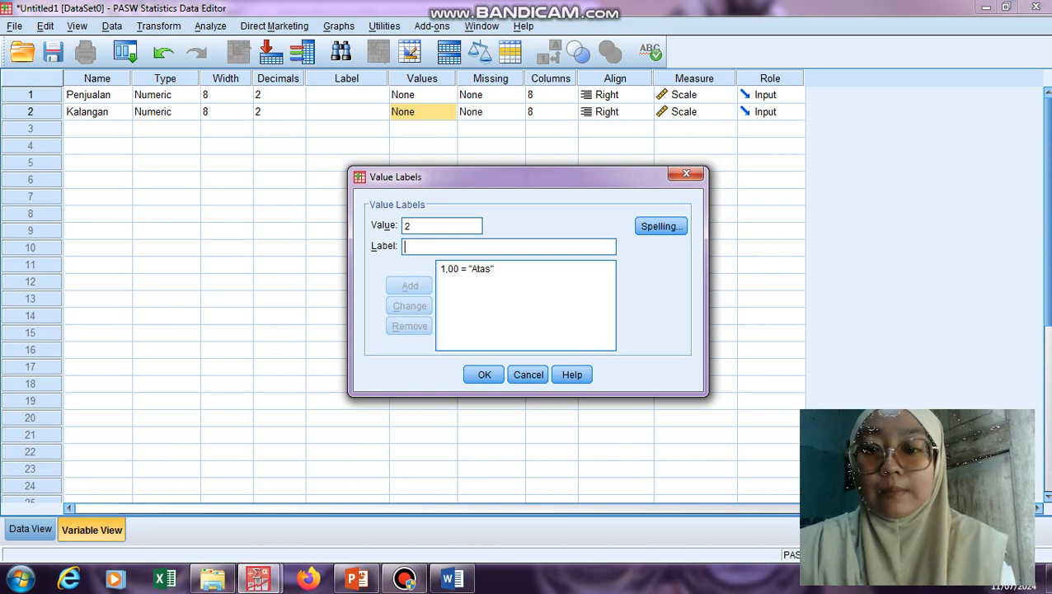
{"action": "type", "text": "Meng"}
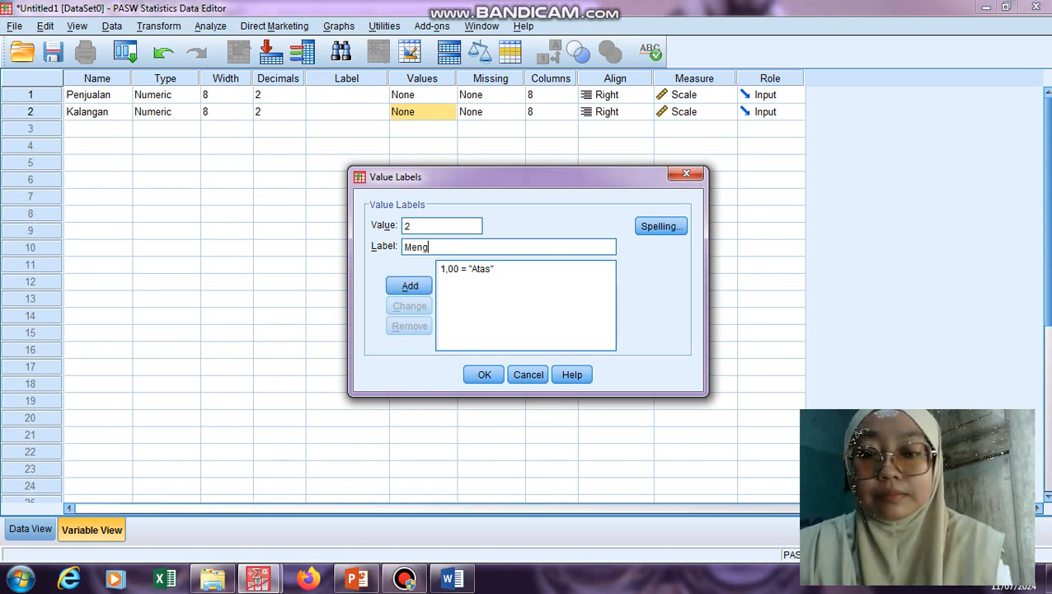
{"action": "key", "text": "BackSpace"}
{"action": "type", "text": "engah"}
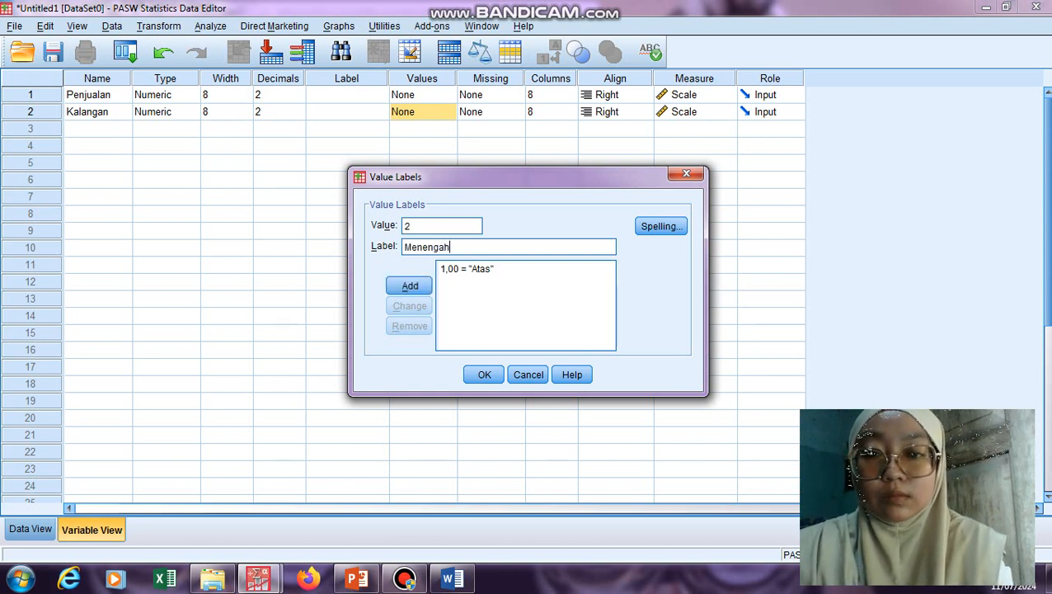
{"action": "key", "text": "Return"}
Add the label Bawah for value 3 and apply the value labels to Kalangan.
{"action": "type", "text": "3"}
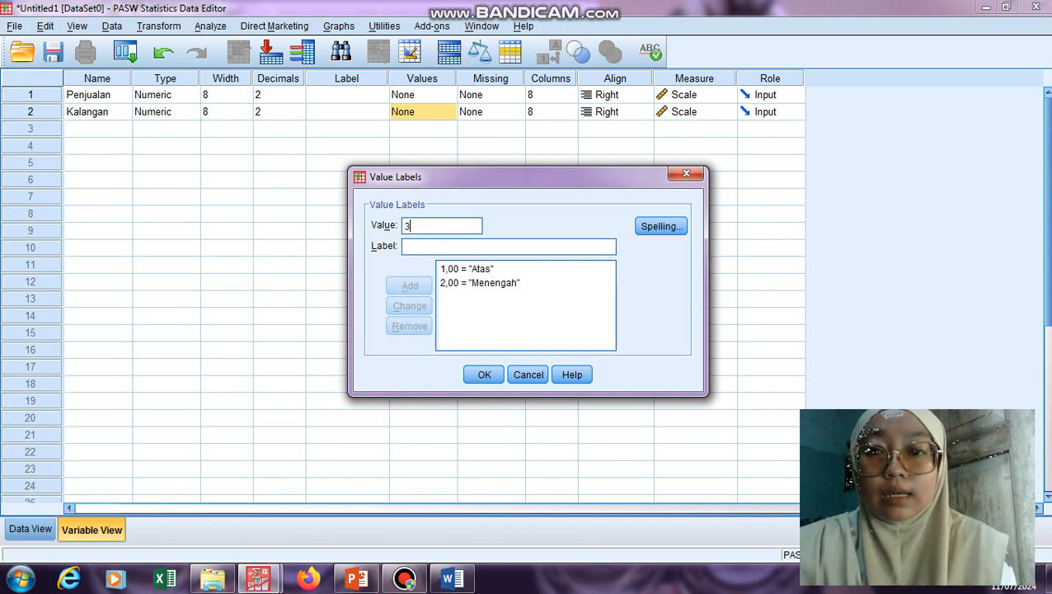
{"action": "key", "text": "Tab"}
{"action": "type", "text": "Bwa"}
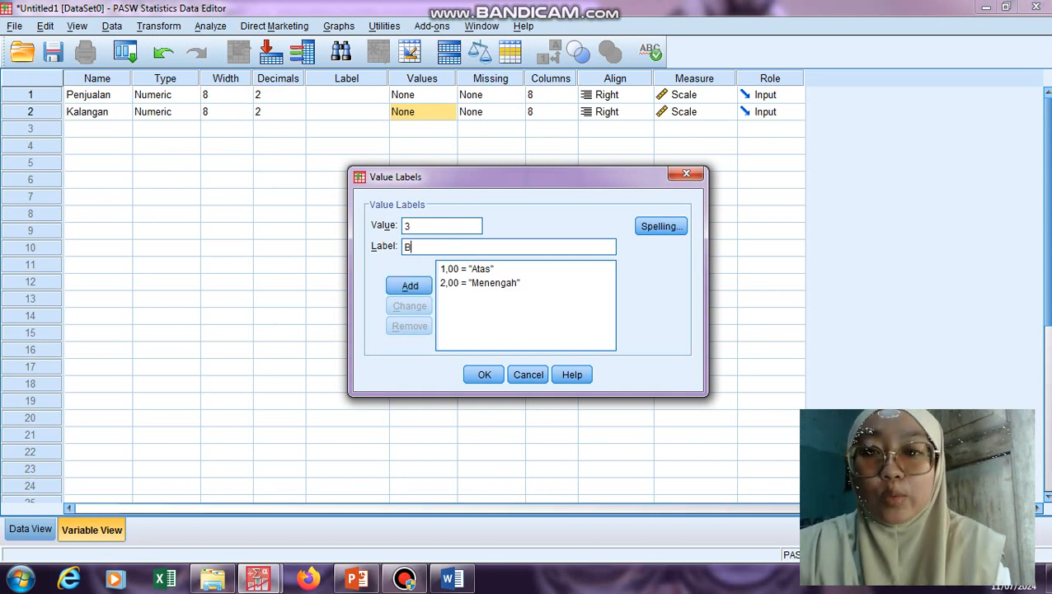
{"action": "key", "text": "BackSpace"}
{"action": "key", "text": "BackSpace"}
{"action": "type", "text": "awah"}
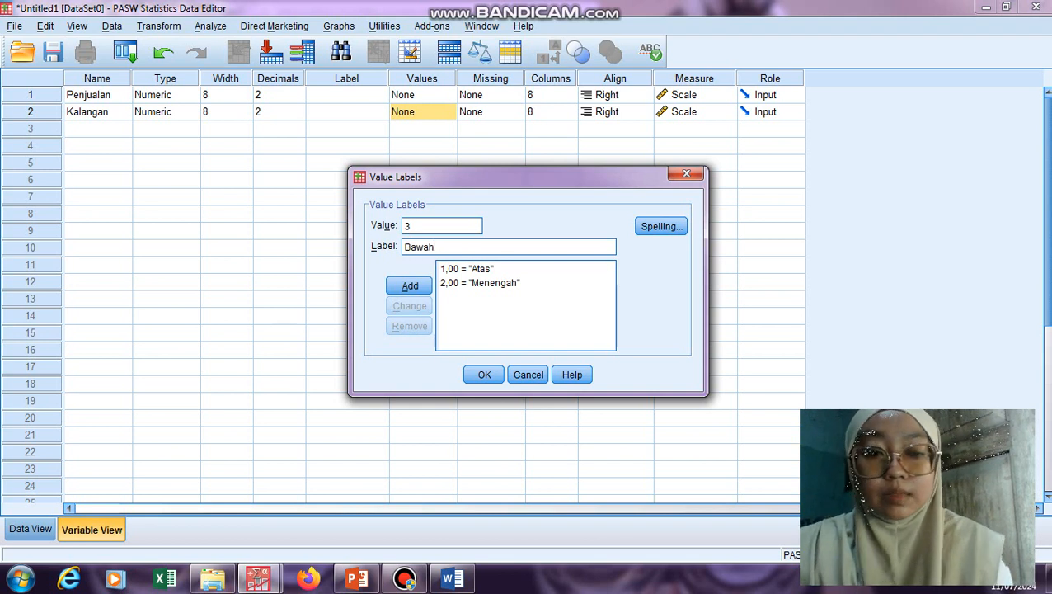
{"action": "key", "text": "Return"}
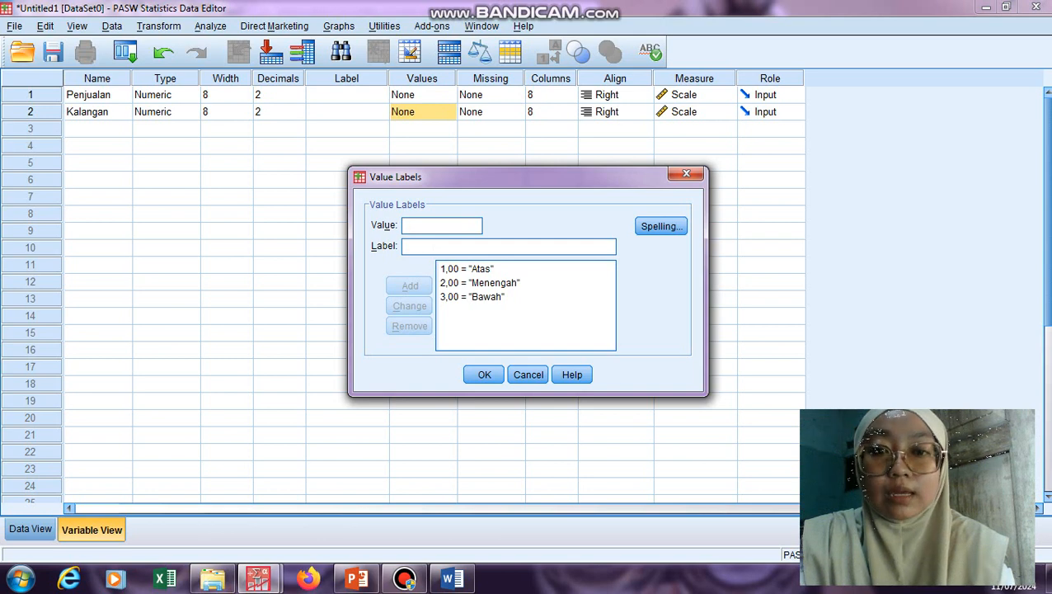
{"action": "key", "text": "Return"}
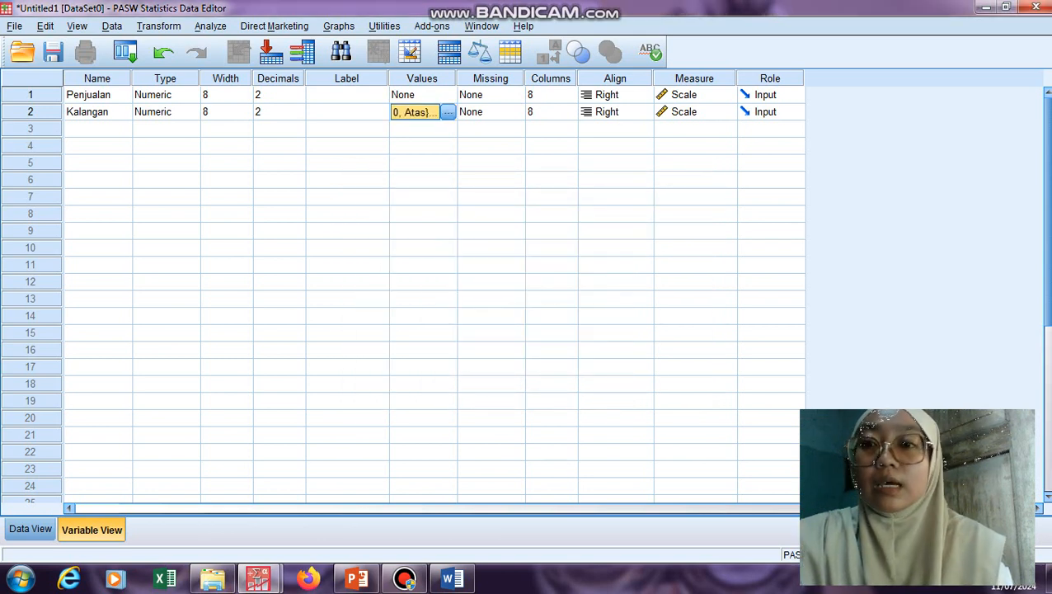
Show the Data View, copy all 30 Atas values from the case table in Word, and return to PASW Statistics.
{"action": "key", "text": "ctrl+t"}
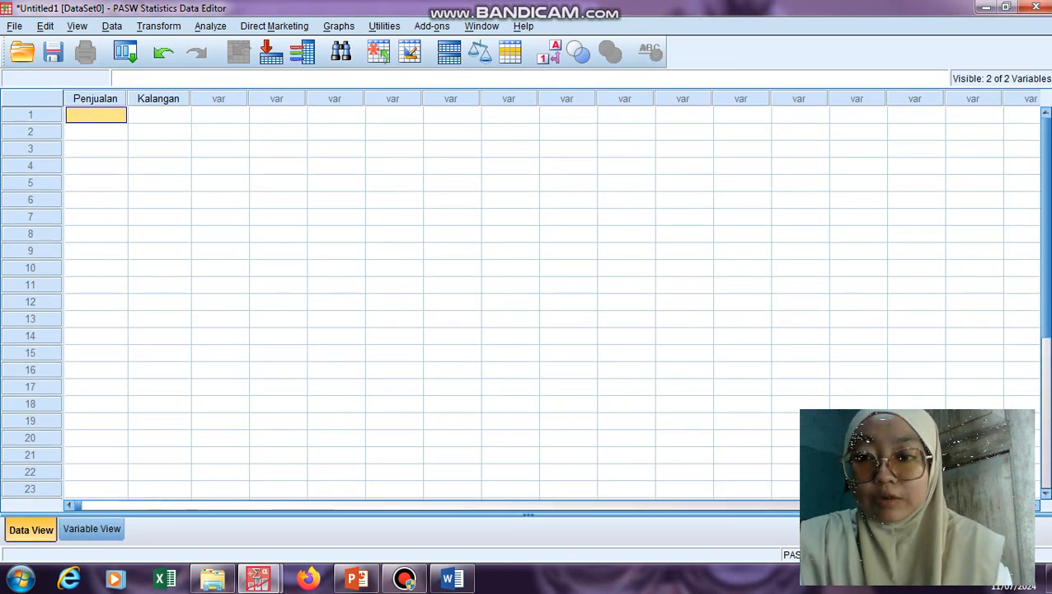
{"action": "left_click", "coordinate": [451, 579]}
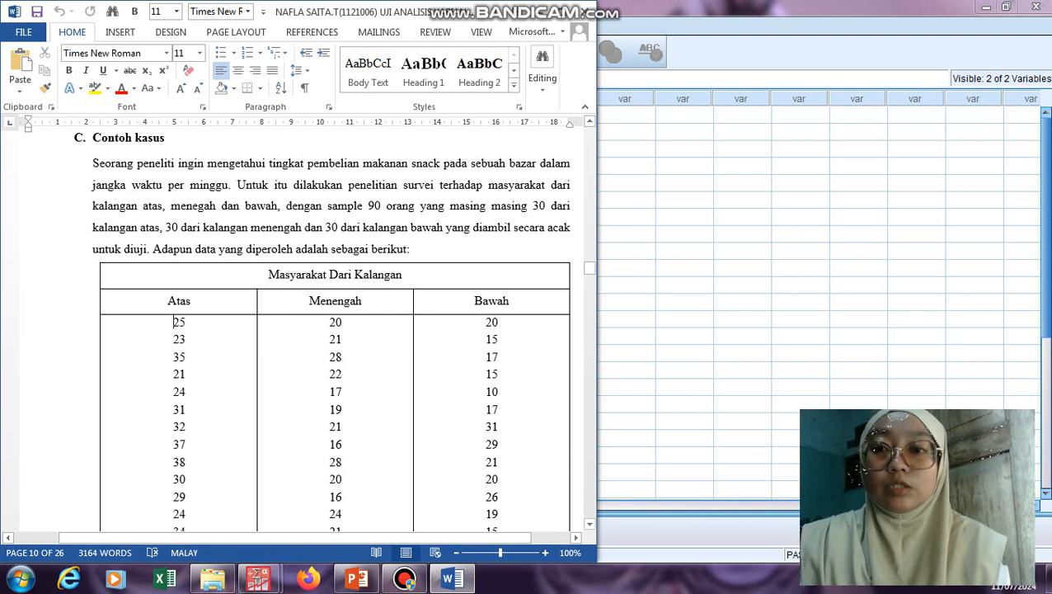
{"action": "left_click_drag", "start_coordinate": [174, 322], "coordinate": [179, 357]}
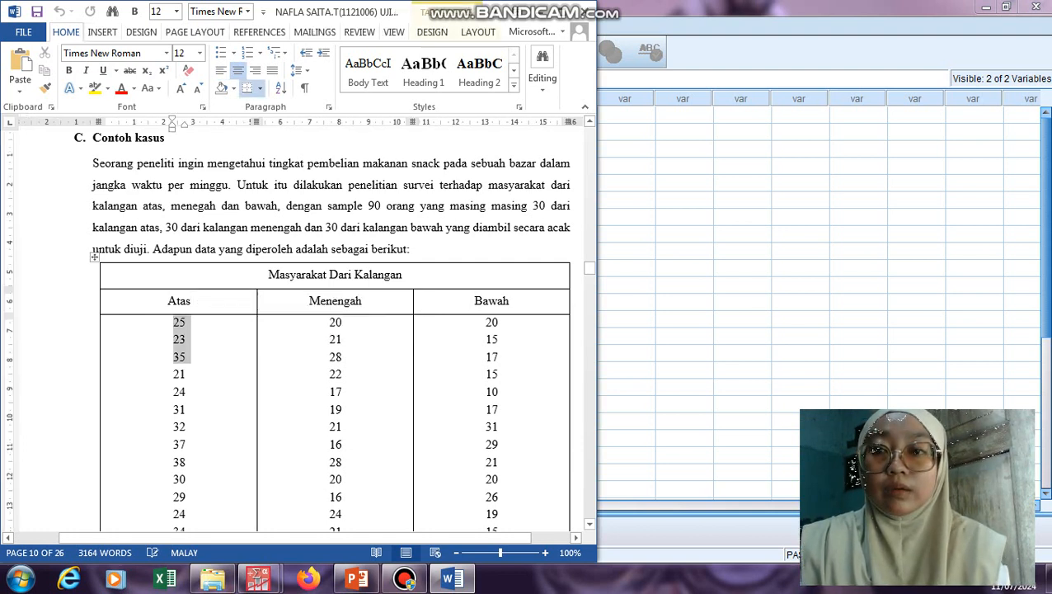
{"action": "left_click", "coordinate": [186, 356]}
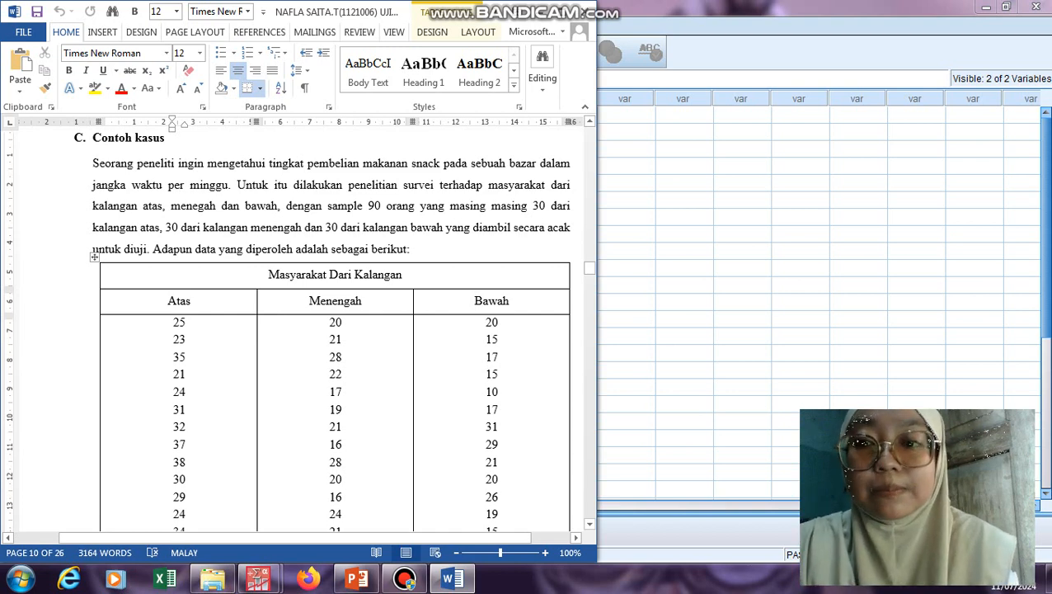
{"action": "left_click_drag", "start_coordinate": [174, 322], "coordinate": [180, 461]}
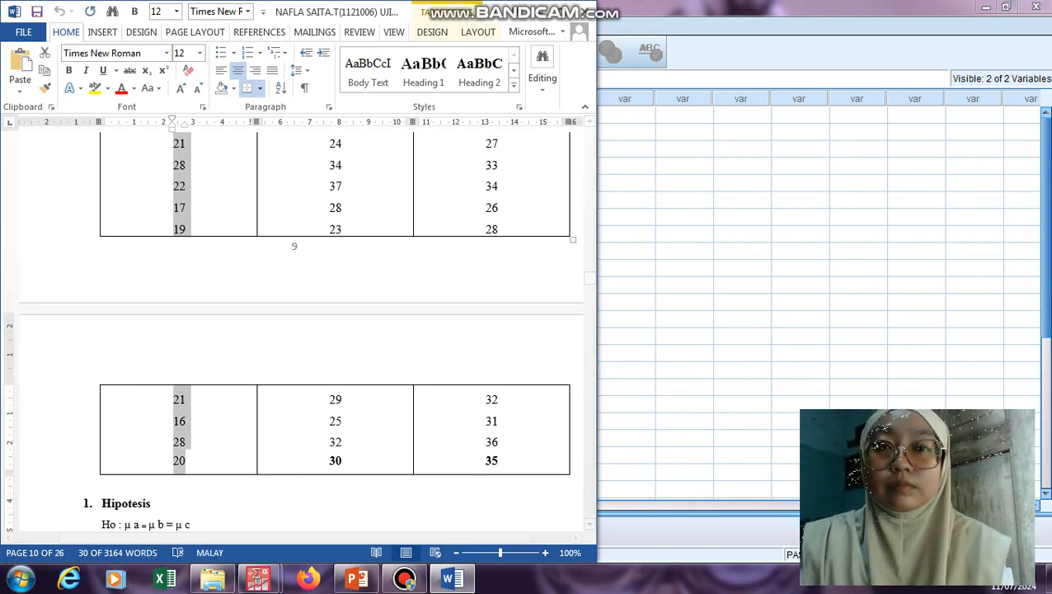
{"action": "key", "text": "alt+Tab"}
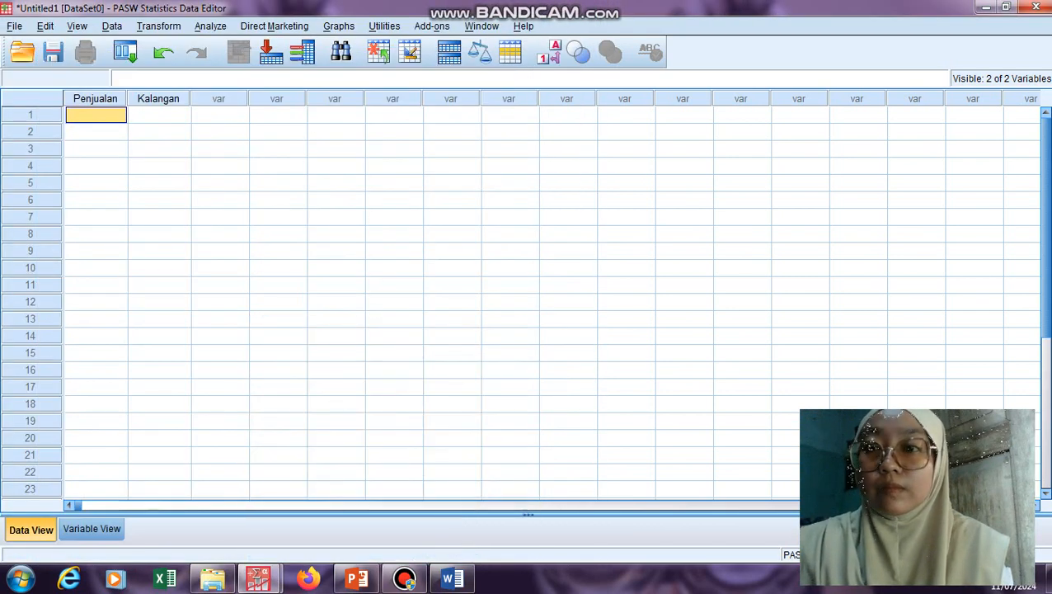
Paste the copied Atas values into rows 1 to 30 of the Penjualan column.
{"action": "left_click", "coordinate": [95, 132]}
{"action": "key", "text": "Down"}
{"action": "key", "text": "Down"}
{"action": "key", "text": "Down"}
{"action": "key", "text": "Down"}
{"action": "key", "text": "Down"}
{"action": "key", "text": "Down"}
{"action": "key", "text": "Down"}
{"action": "key", "text": "Down"}
{"action": "key", "text": "Down"}
{"action": "key", "text": "Down"}
{"action": "key", "text": "Down"}
{"action": "key", "text": "Down"}
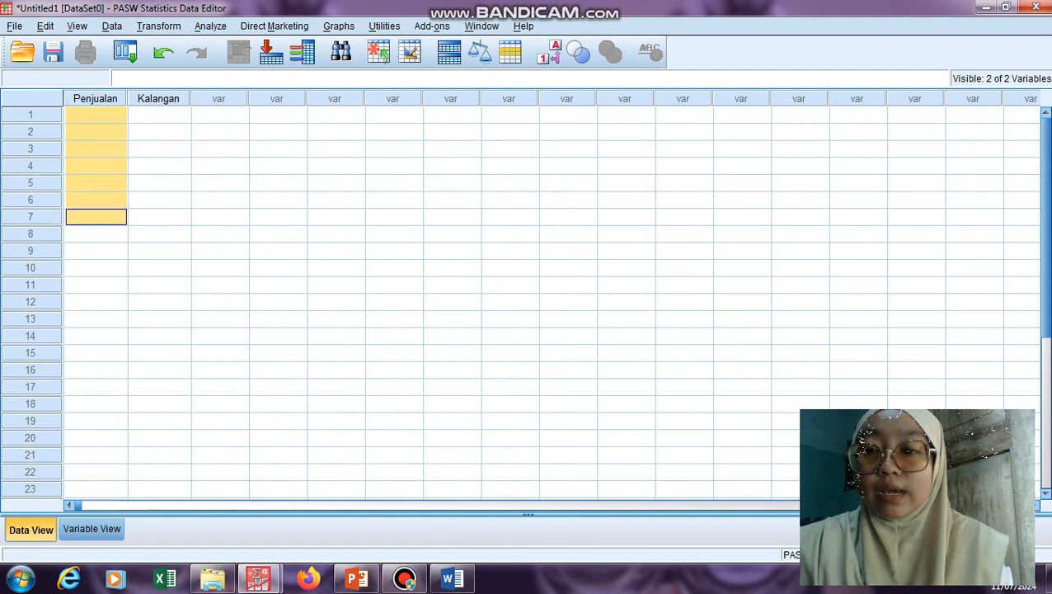
{"action": "key", "text": "Down"}
{"action": "key", "text": "Down"}
{"action": "key", "text": "Down"}
{"action": "key", "text": "Down"}
{"action": "key", "text": "Down"}
{"action": "key", "text": "Down"}
{"action": "key", "text": "Down"}
{"action": "key", "text": "Down"}
{"action": "key", "text": "Down"}
{"action": "key", "text": "Down"}
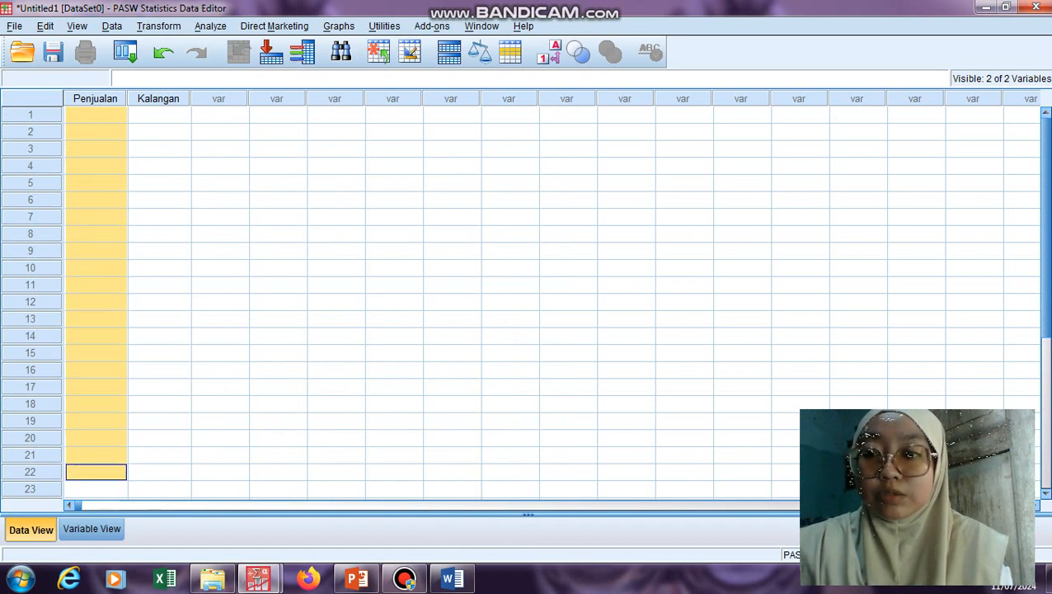
{"action": "key", "text": "Down"}
{"action": "key", "text": "Down"}
{"action": "key", "text": "Down"}
{"action": "key", "text": "Down"}
{"action": "key", "text": "Down"}
{"action": "key", "text": "Down"}
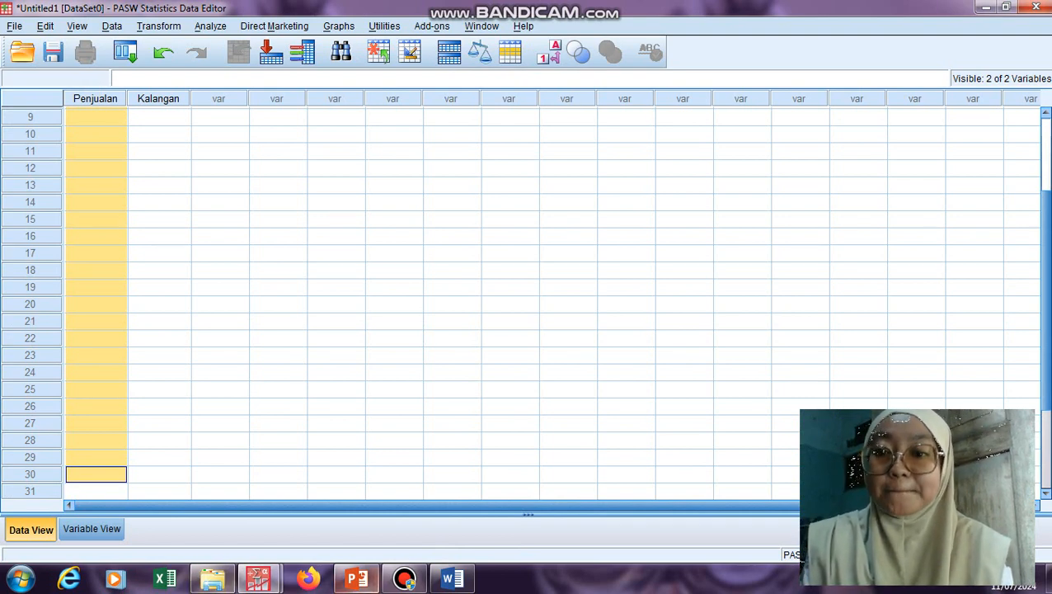
{"action": "key", "text": "ctrl+v"}
Switch to Word, copy all 30 Menengah values from the case table, and return to the PASW Statistics data editor.
{"action": "key", "text": "alt+Tab"}
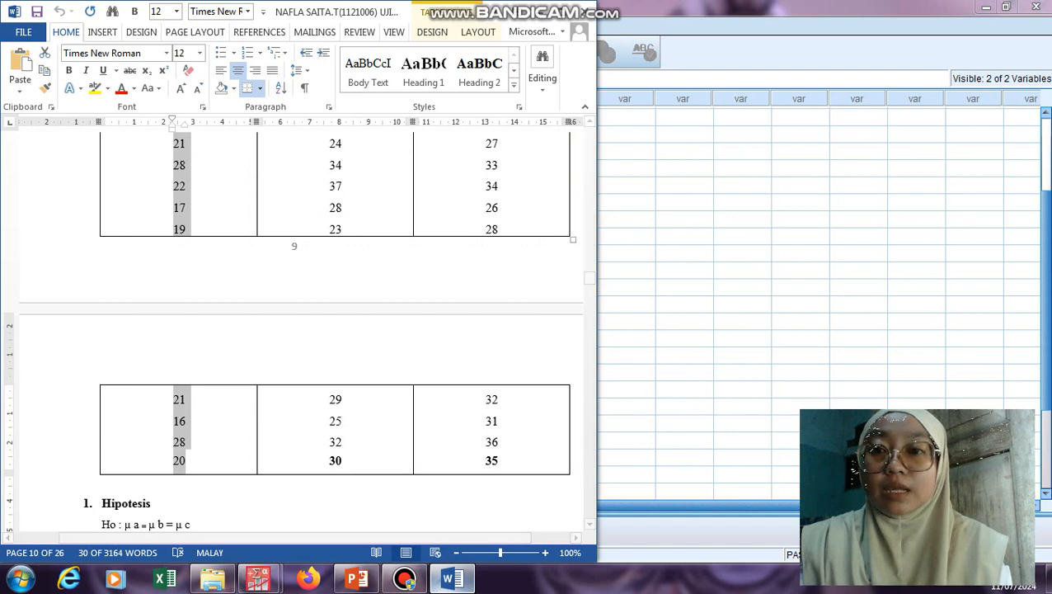
{"action": "scroll", "coordinate": [330, 330], "scroll_direction": "up", "scroll_amount": 10}
{"action": "left_click_drag", "start_coordinate": [335, 326], "coordinate": [334, 414]}
{"action": "left_click", "coordinate": [325, 309]}
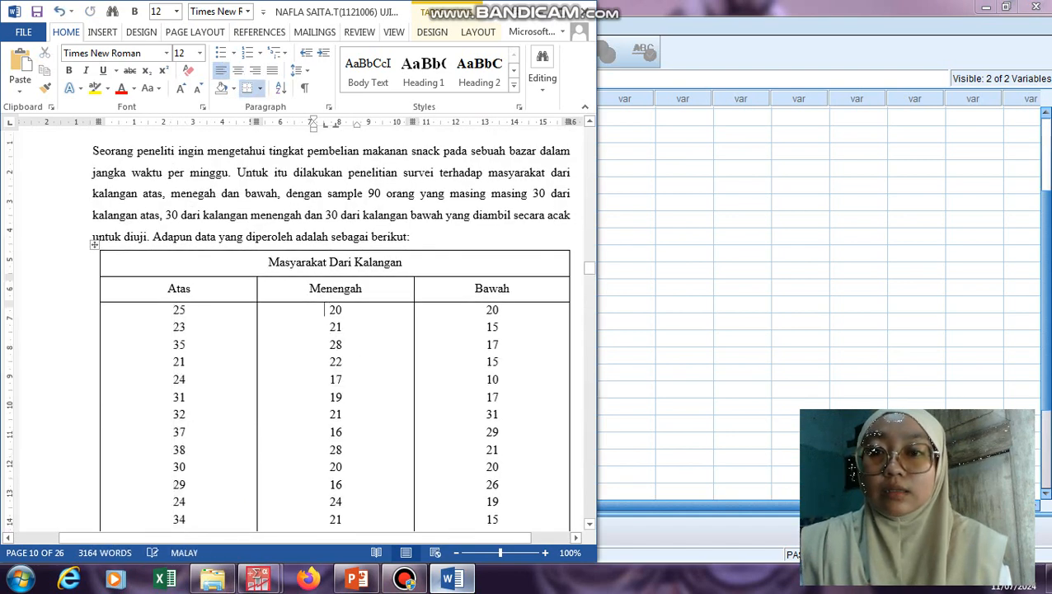
{"action": "left_click_drag", "start_coordinate": [335, 344], "coordinate": [334, 396]}
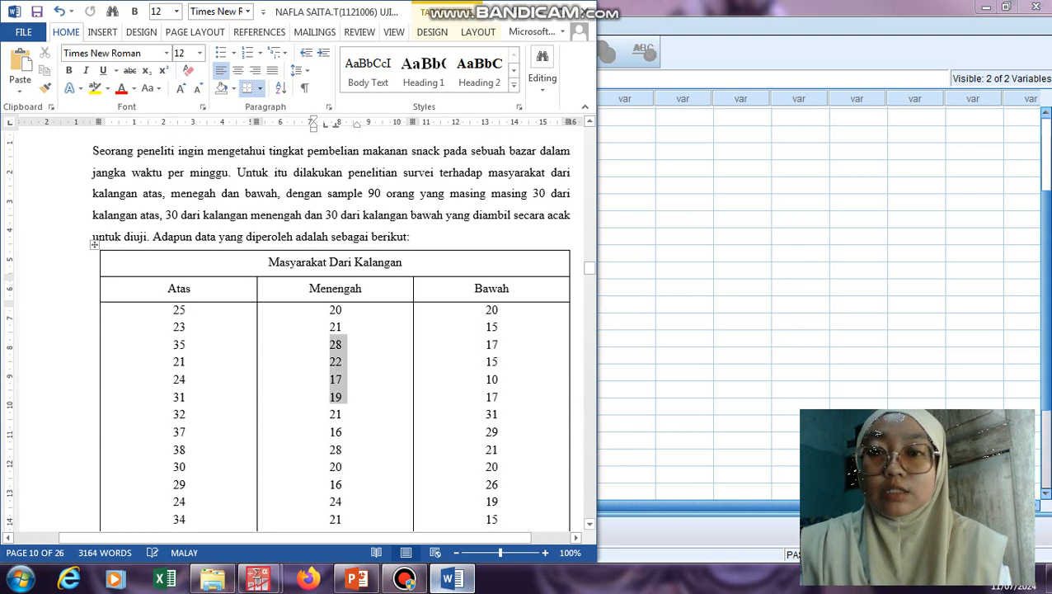
{"action": "left_click", "coordinate": [329, 309]}
{"action": "left_click_drag", "start_coordinate": [330, 309], "coordinate": [334, 463]}
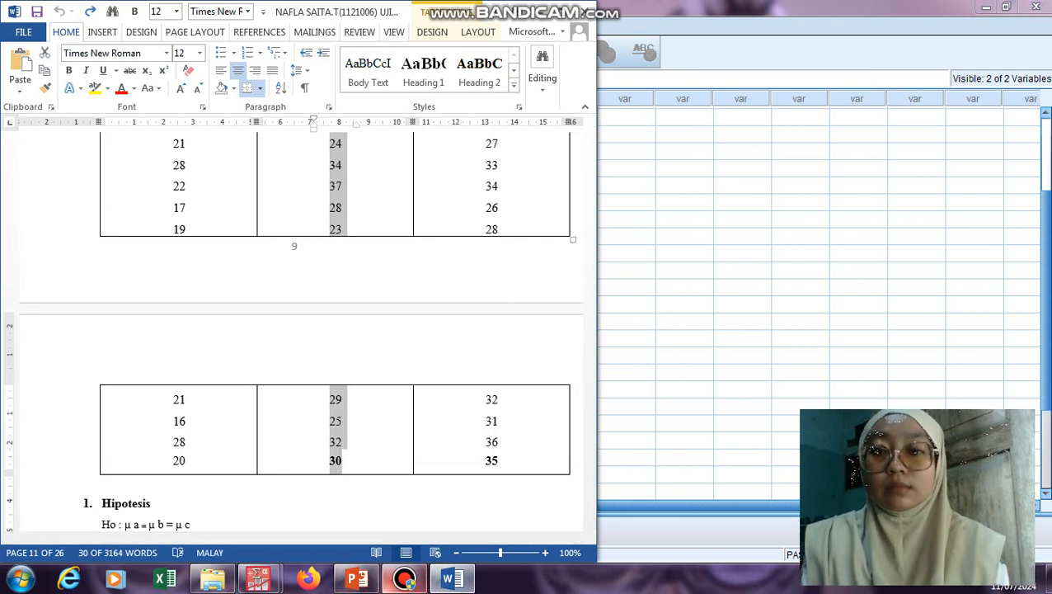
{"action": "mouse_move", "coordinate": [258, 579]}
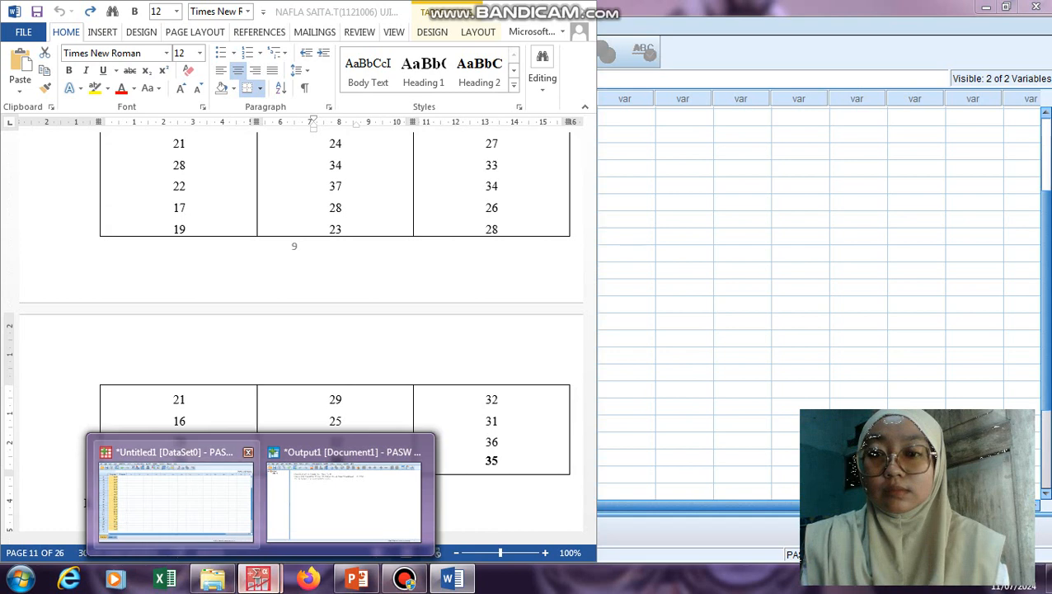
{"action": "left_click", "coordinate": [177, 498]}
Paste the copied Menengah values into rows 31 to 60 of the Penjualan column.
{"action": "scroll", "coordinate": [527, 297], "scroll_direction": "down", "scroll_amount": 2}
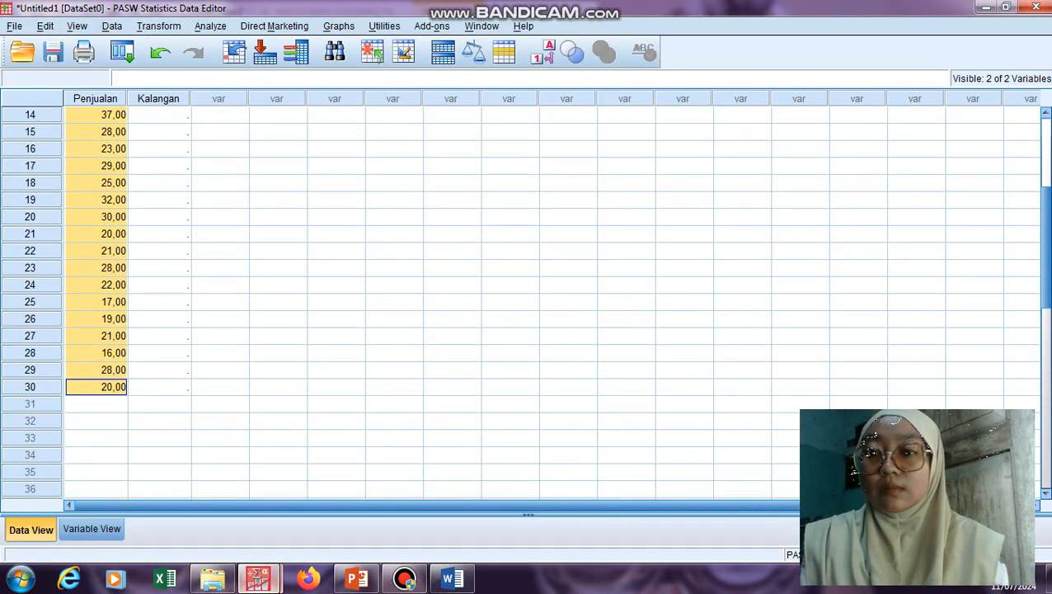
{"action": "key", "text": "Down"}
{"action": "key", "text": "shift+Down"}
{"action": "key", "text": "shift+Down"}
{"action": "key", "text": "shift+Down"}
{"action": "key", "text": "shift+Down"}
{"action": "key", "text": "shift+Down"}
{"action": "key", "text": "shift+Down"}
{"action": "key", "text": "shift+Down"}
{"action": "key", "text": "shift+Down"}
{"action": "key", "text": "shift+Down"}
{"action": "key", "text": "shift+Down"}
{"action": "key", "text": "shift+Down"}
{"action": "key", "text": "shift+Down"}
{"action": "key", "text": "shift+Down"}
{"action": "key", "text": "shift+Down"}
{"action": "key", "text": "shift+Down"}
{"action": "key", "text": "shift+Down"}
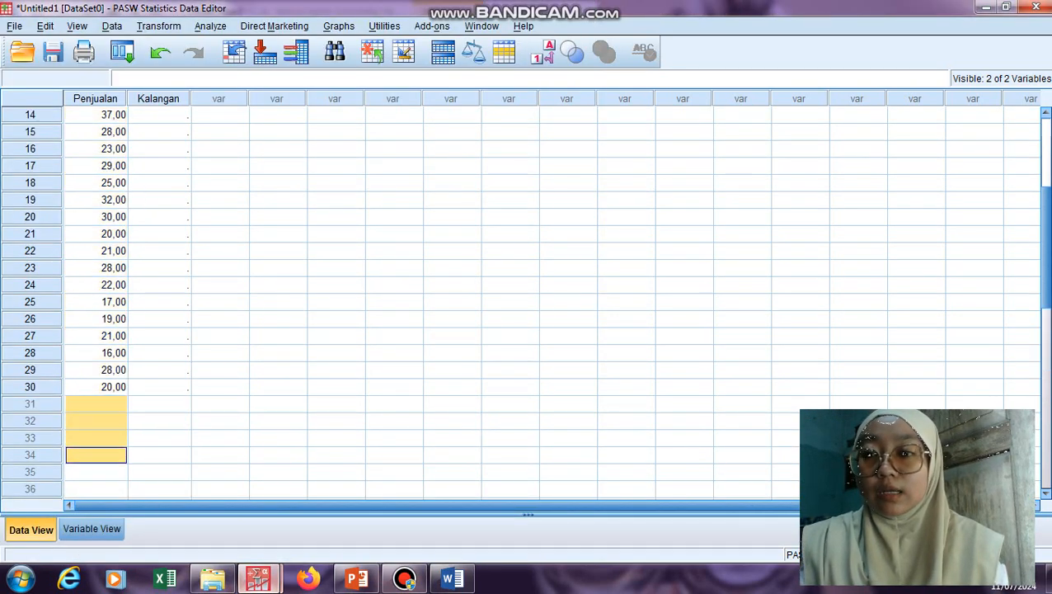
{"action": "key", "text": "shift+Down"}
{"action": "key", "text": "shift+Down"}
{"action": "key", "text": "shift+Down"}
{"action": "key", "text": "shift+Down"}
{"action": "key", "text": "shift+Down"}
{"action": "key", "text": "shift+Down"}
{"action": "key", "text": "shift+Down"}
{"action": "key", "text": "shift+Down"}
{"action": "key", "text": "shift+Down"}
{"action": "key", "text": "shift+Down"}
{"action": "key", "text": "shift+Down"}
{"action": "key", "text": "shift+Down"}
{"action": "key", "text": "shift+Down"}
{"action": "key", "text": "shift+Down"}
{"action": "key", "text": "shift+Down"}
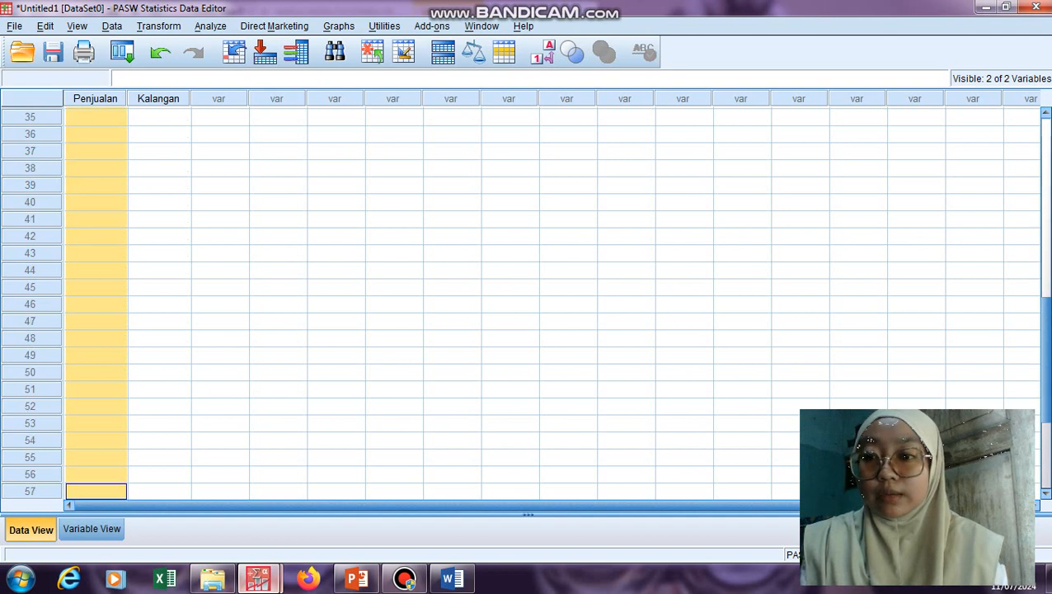
{"action": "key", "text": "shift+Up"}
{"action": "key", "text": "shift+Up"}
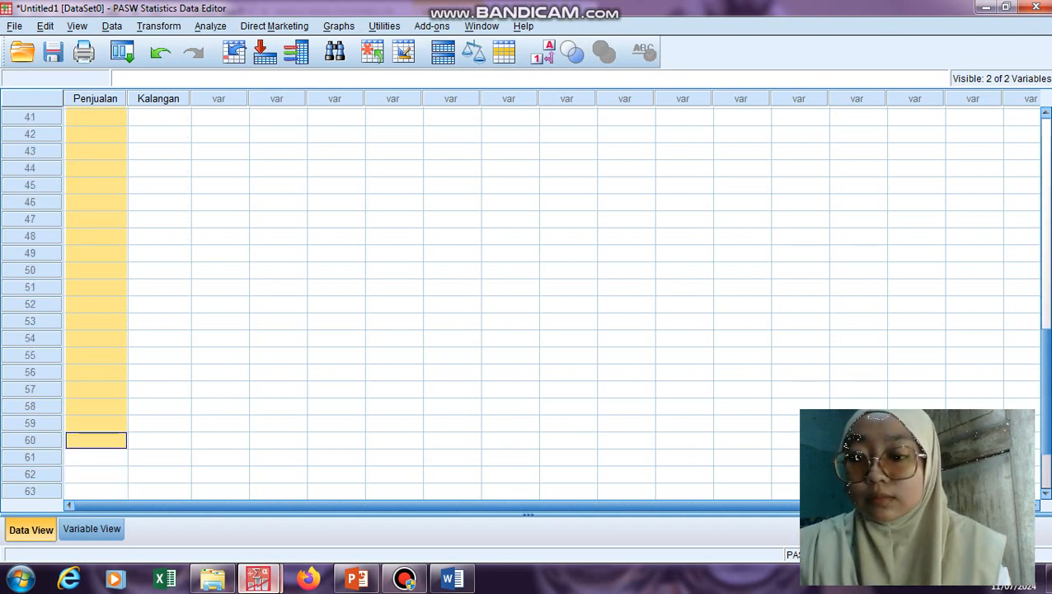
{"action": "key", "text": "ctrl+v"}
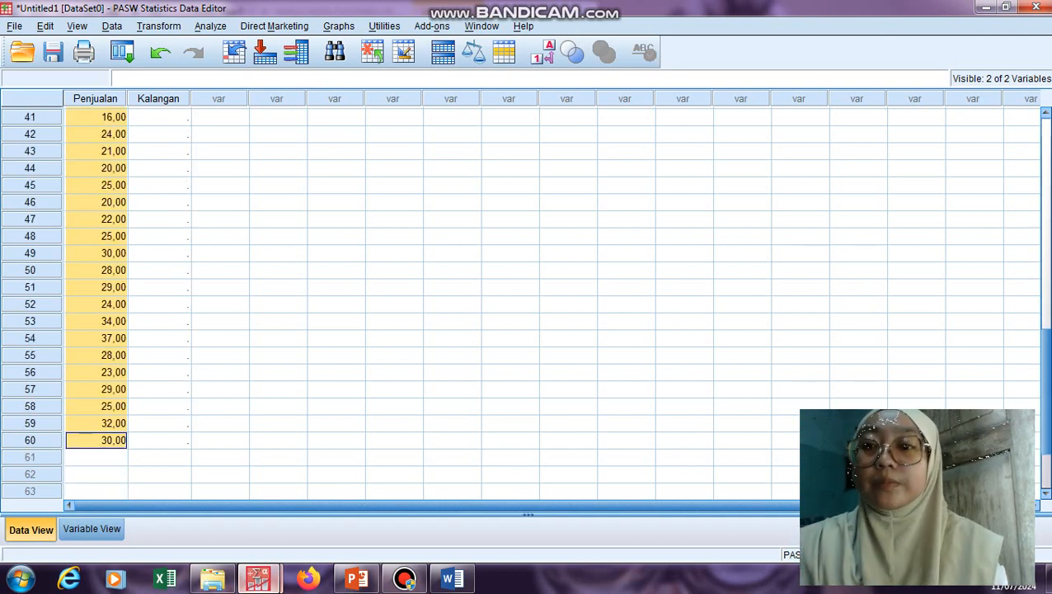
Switch to Word, copy all 30 Bawah values from the case table, and return to the PASW Statistics data editor.
{"action": "mouse_move", "coordinate": [356, 579]}
{"action": "left_click", "coordinate": [451, 579]}
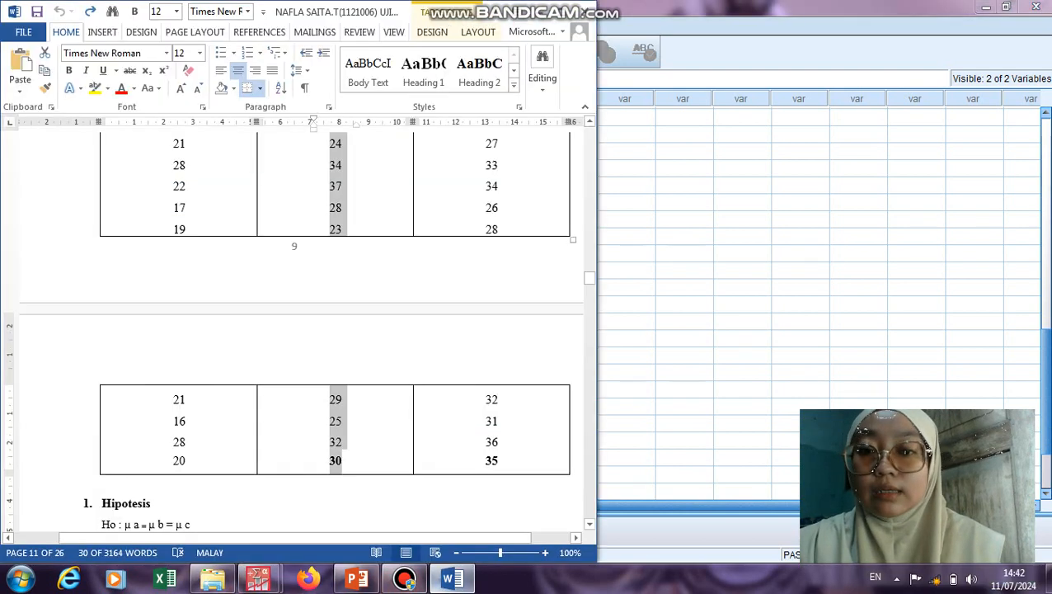
{"action": "scroll", "coordinate": [297, 330], "scroll_direction": "up", "scroll_amount": 3}
{"action": "scroll", "coordinate": [330, 330], "scroll_direction": "up", "scroll_amount": 8}
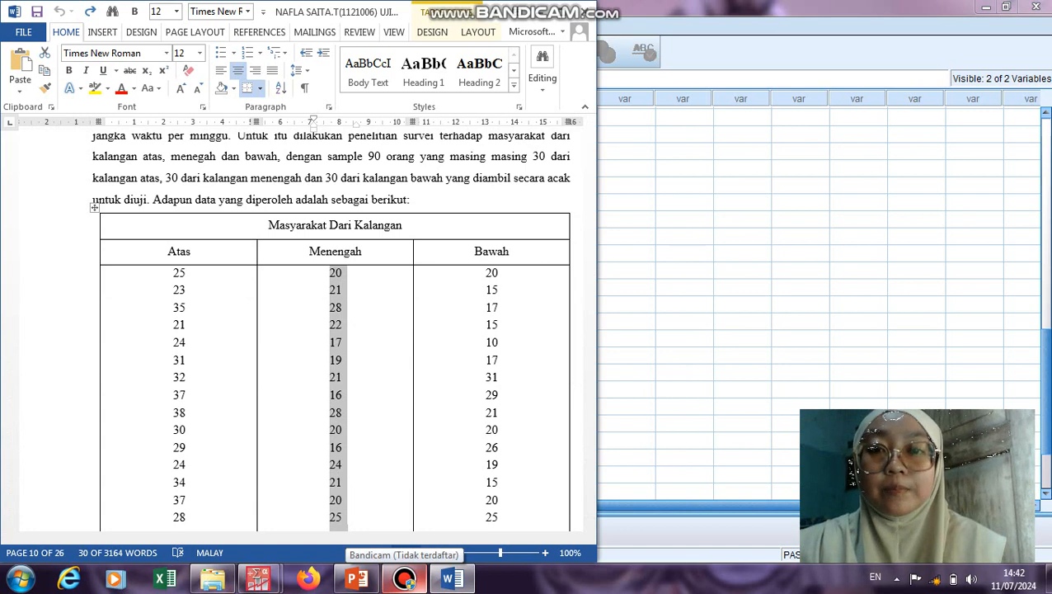
{"action": "left_click_drag", "start_coordinate": [491, 272], "coordinate": [493, 478]}
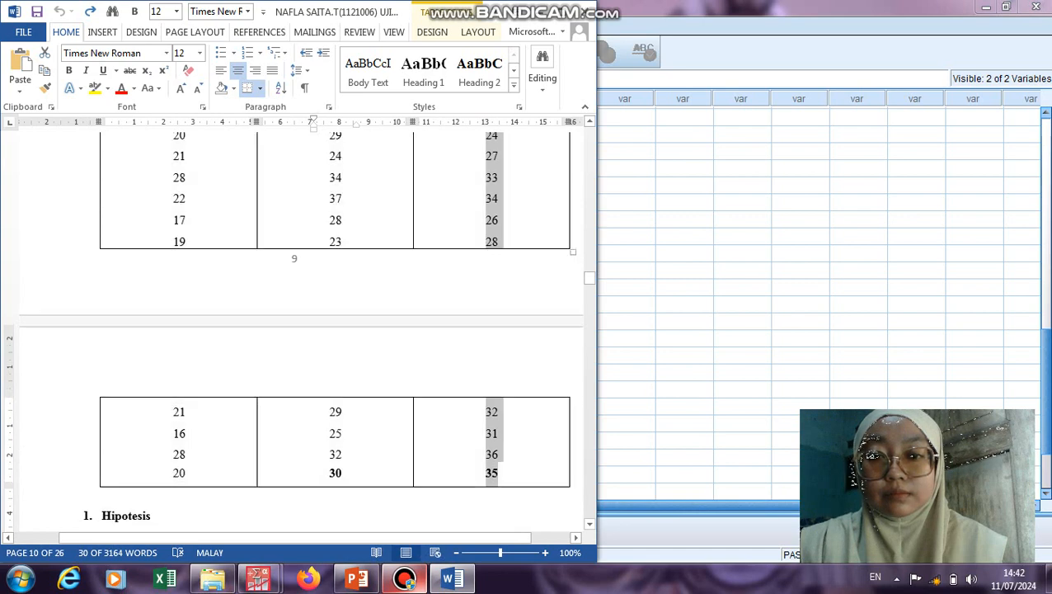
{"action": "mouse_move", "coordinate": [258, 579]}
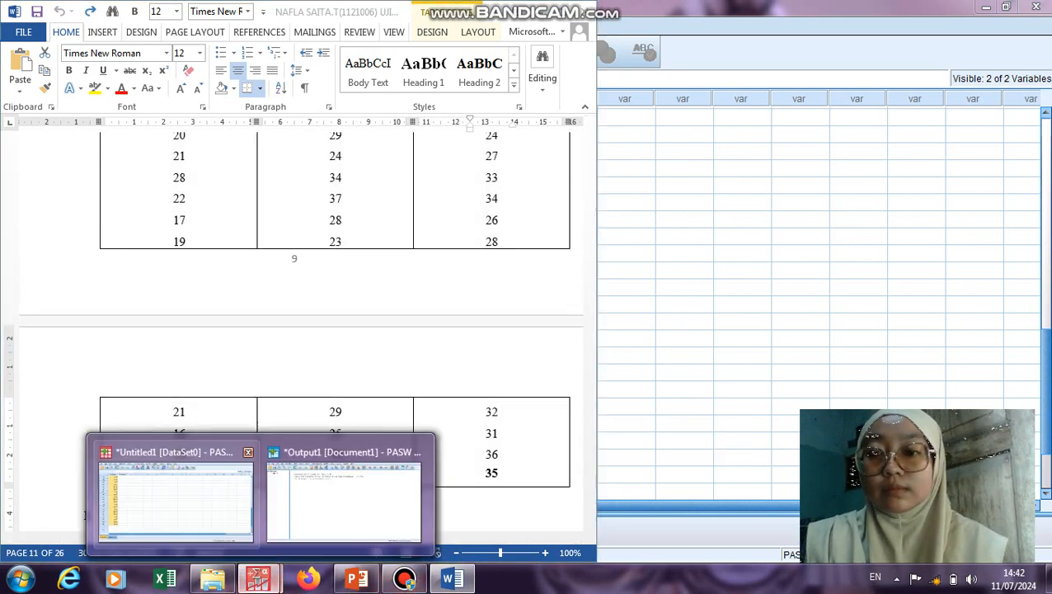
{"action": "left_click", "coordinate": [177, 493]}
Paste the copied Bawah values into rows 61 to 90 of the Penjualan column.
{"action": "scroll", "coordinate": [528, 297], "scroll_direction": "down", "scroll_amount": 1}
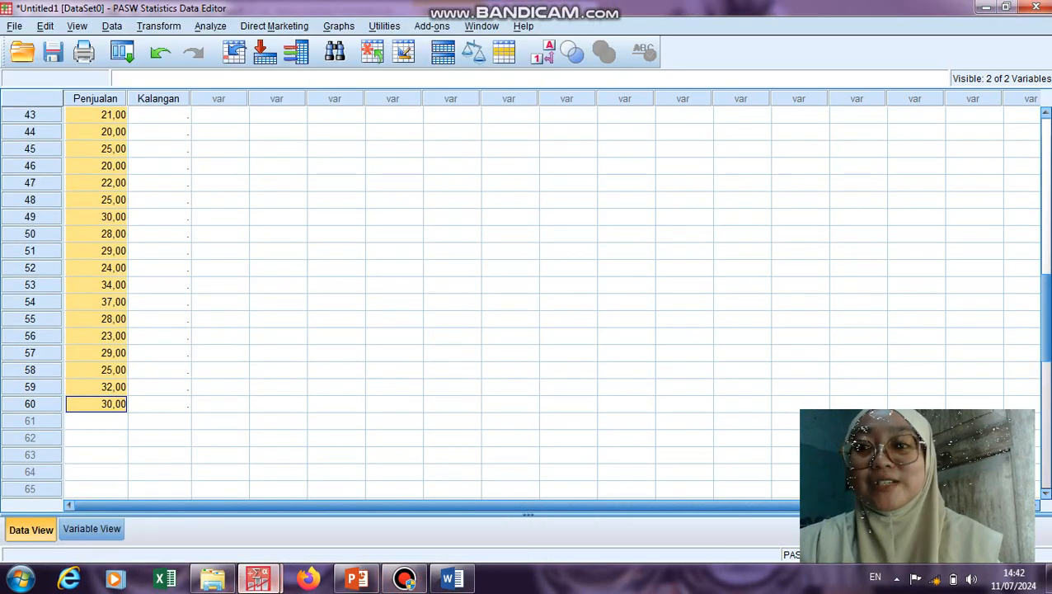
{"action": "scroll", "coordinate": [528, 297], "scroll_direction": "down", "scroll_amount": 1}
{"action": "left_click", "coordinate": [95, 370]}
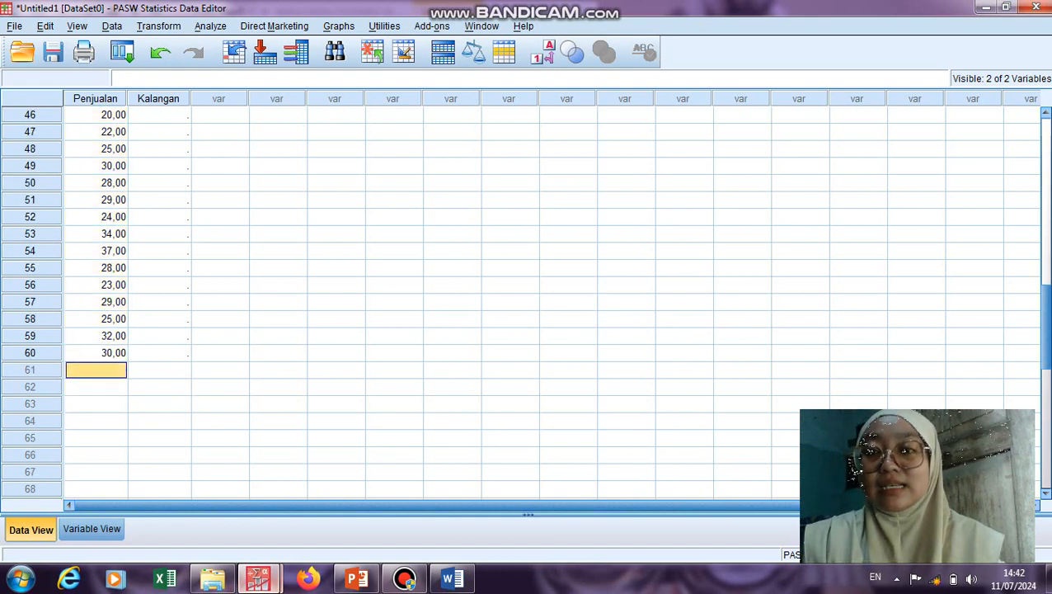
{"action": "key", "text": "shift+Down"}
{"action": "key", "text": "shift+Down"}
{"action": "key", "text": "shift+Down"}
{"action": "key", "text": "shift+Down"}
{"action": "key", "text": "shift+Down"}
{"action": "key", "text": "shift+Down"}
{"action": "key", "text": "shift+Down"}
{"action": "key", "text": "shift+Down"}
{"action": "key", "text": "shift+Down"}
{"action": "key", "text": "shift+Down"}
{"action": "key", "text": "shift+Down"}
{"action": "key", "text": "shift+Down"}
{"action": "key", "text": "shift+Down"}
{"action": "key", "text": "shift+Down"}
{"action": "key", "text": "shift+Down"}
{"action": "key", "text": "shift+Down"}
{"action": "key", "text": "shift+Down"}
{"action": "key", "text": "shift+Down"}
{"action": "key", "text": "shift+Down"}
{"action": "key", "text": "shift+Down"}
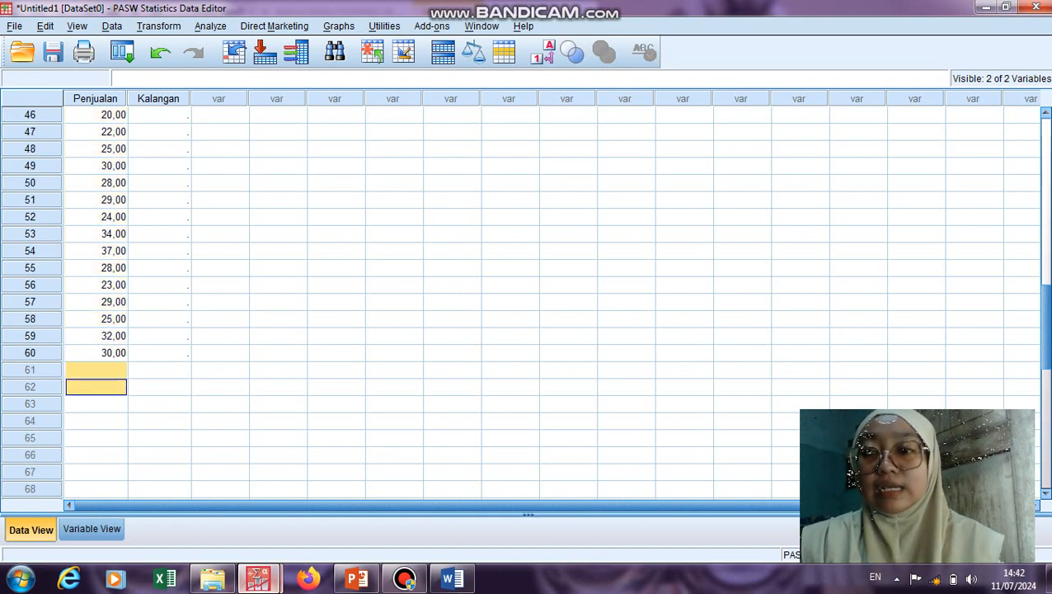
{"action": "key", "text": "shift+Down"}
{"action": "key", "text": "shift+Down"}
{"action": "key", "text": "shift+Down"}
{"action": "key", "text": "shift+Down"}
{"action": "key", "text": "shift+Down"}
{"action": "key", "text": "shift+Down"}
{"action": "key", "text": "shift+Down"}
{"action": "key", "text": "shift+Down"}
{"action": "key", "text": "shift+Down"}
{"action": "key", "text": "shift+Down"}
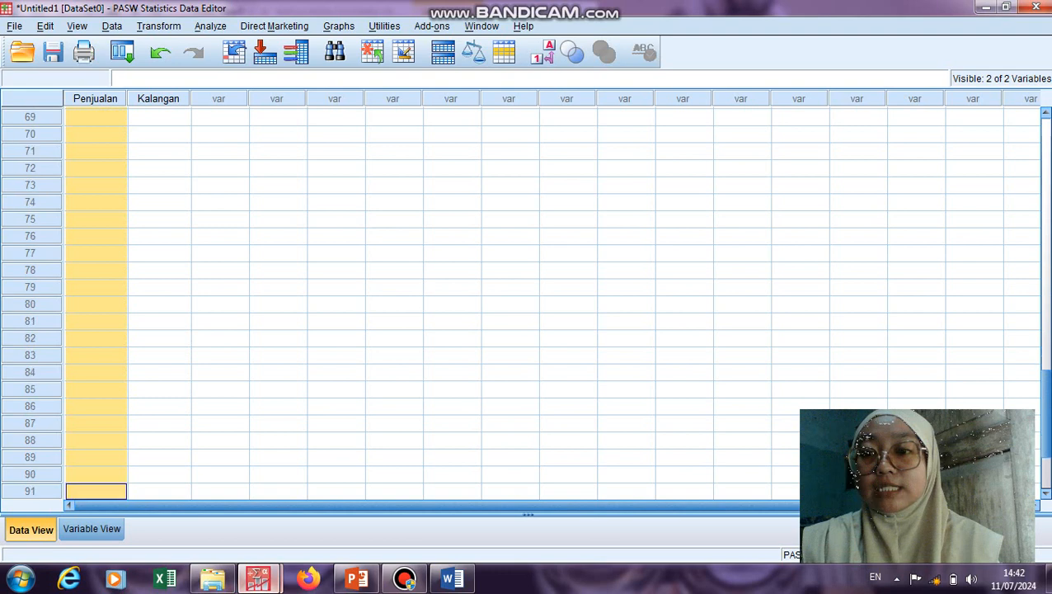
{"action": "key", "text": "shift+Up"}
{"action": "key", "text": "shift+Up"}
{"action": "key", "text": "shift+Up"}
{"action": "key", "text": "shift+Up"}
{"action": "key", "text": "shift+Up"}
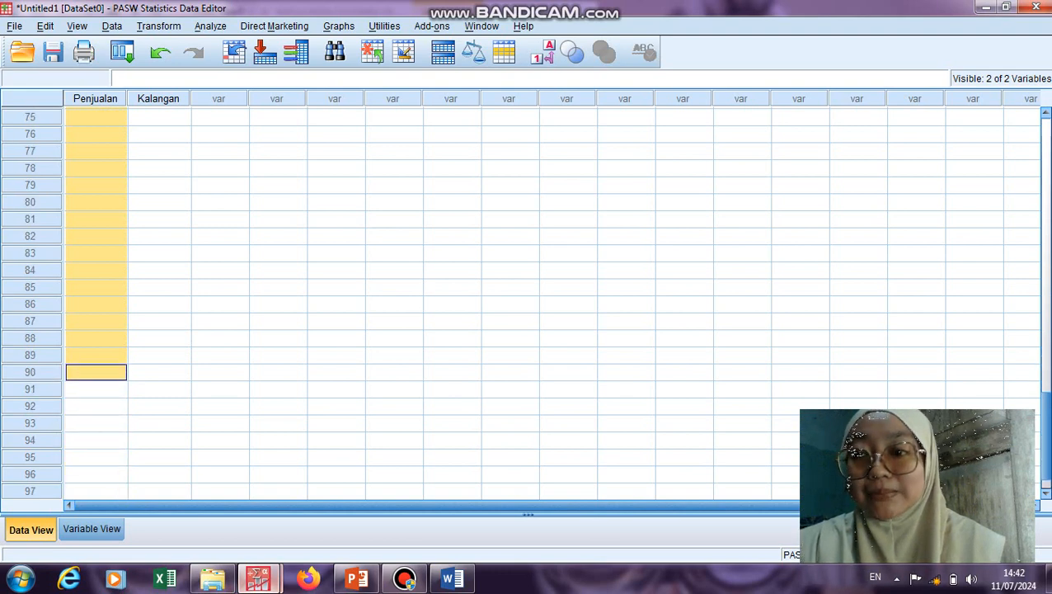
{"action": "key", "text": "ctrl+v"}
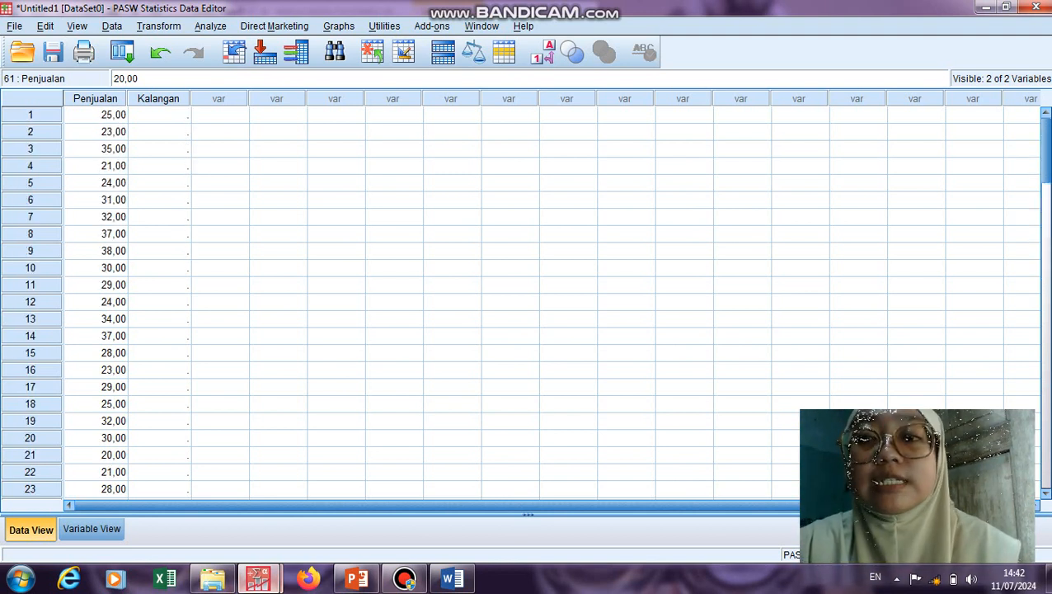
Enter the value 1 in the Kalangan column for rows 1 to 13.
{"action": "left_click", "coordinate": [159, 115]}
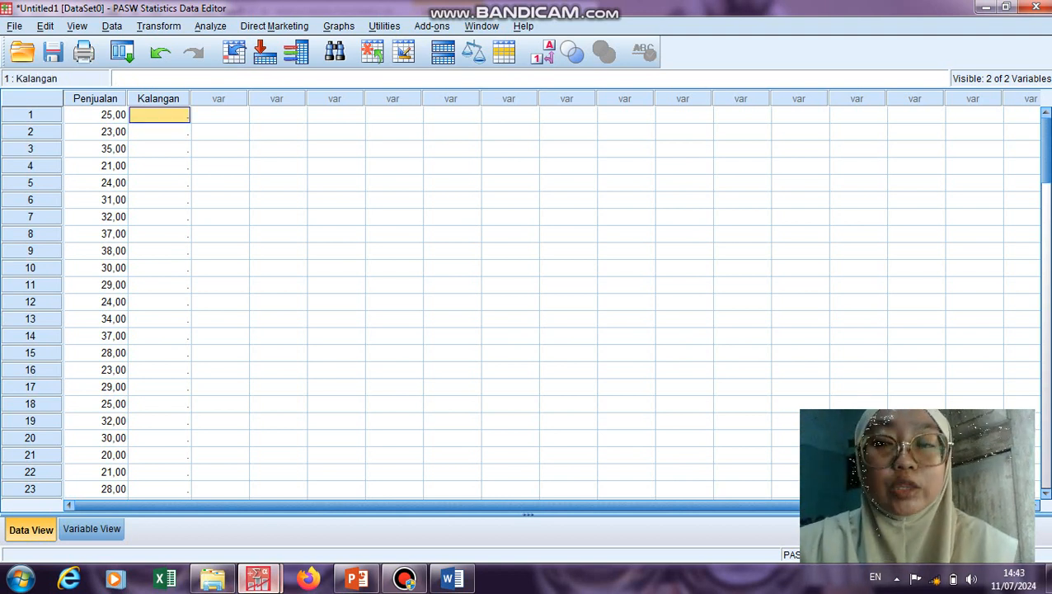
{"action": "type", "text": "1 1 1 1 1 1 1 "}
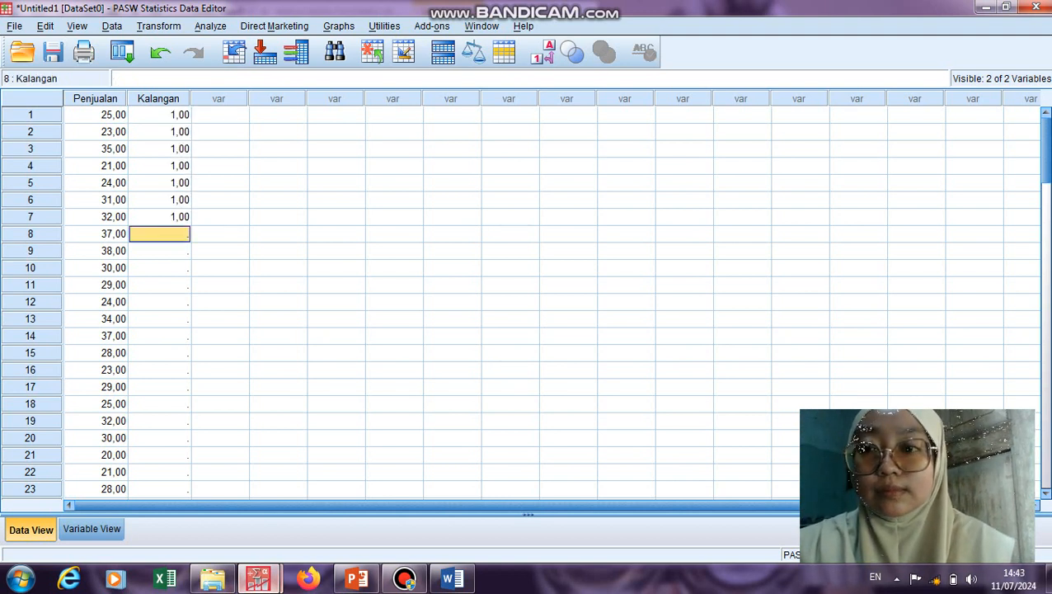
{"action": "type", "text": "1 1 1  1 1"}
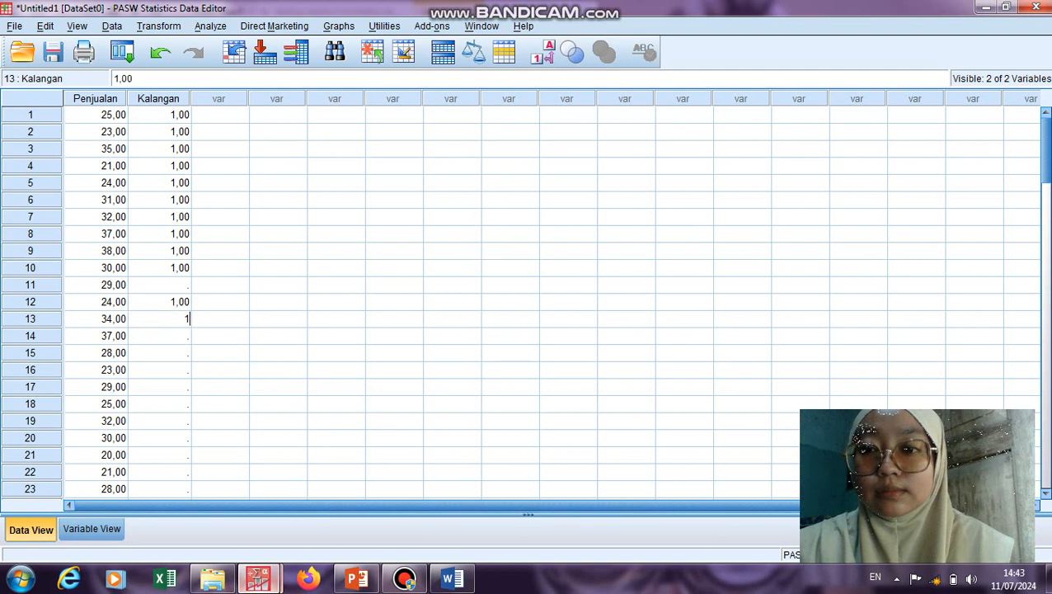
{"action": "key", "text": "Return"}
{"action": "left_click", "coordinate": [159, 285]}
{"action": "type", "text": "1"}
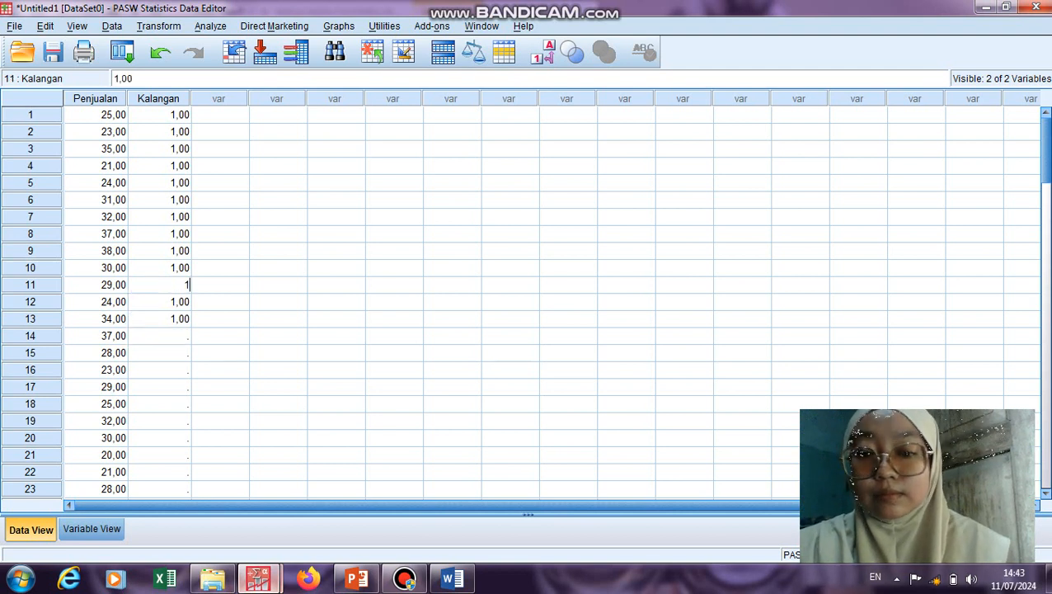
{"action": "key", "text": "Return"}
Copy the Kalangan values of rows 7 to 13 and paste them into the empty cells starting at row 14.
{"action": "scroll", "coordinate": [527, 301], "scroll_direction": "down", "scroll_amount": 2}
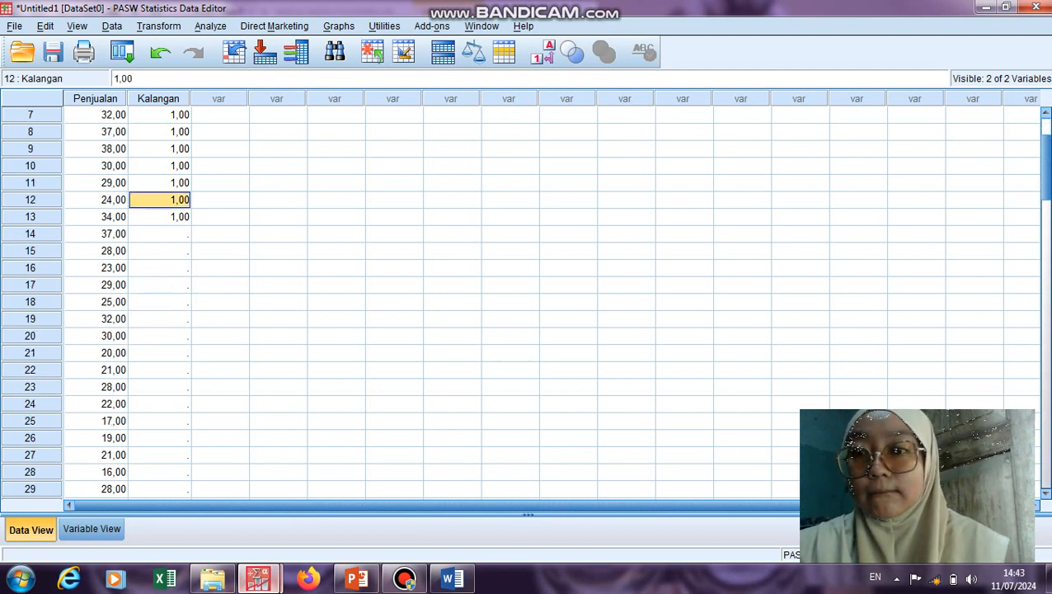
{"action": "left_click_drag", "start_coordinate": [159, 114], "coordinate": [159, 216]}
{"action": "key", "text": "ctrl+c"}
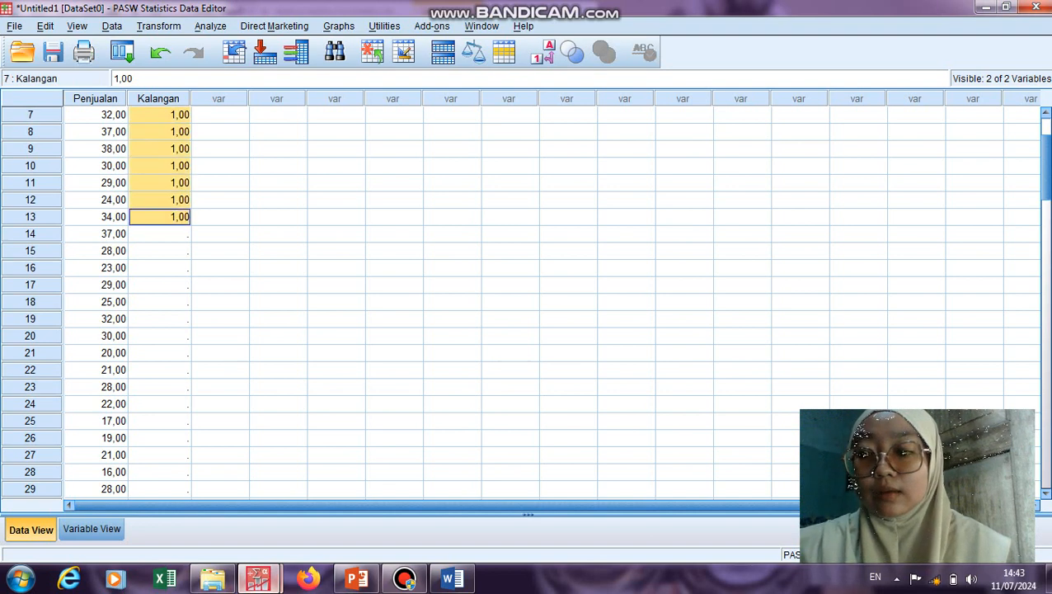
{"action": "key", "text": "shift+Down"}
{"action": "key", "text": "shift+Down"}
{"action": "key", "text": "shift+Down"}
{"action": "key", "text": "shift+Down"}
{"action": "key", "text": "shift+Down"}
{"action": "key", "text": "shift+Down"}
{"action": "key", "text": "shift+Down"}
{"action": "key", "text": "shift+Down"}
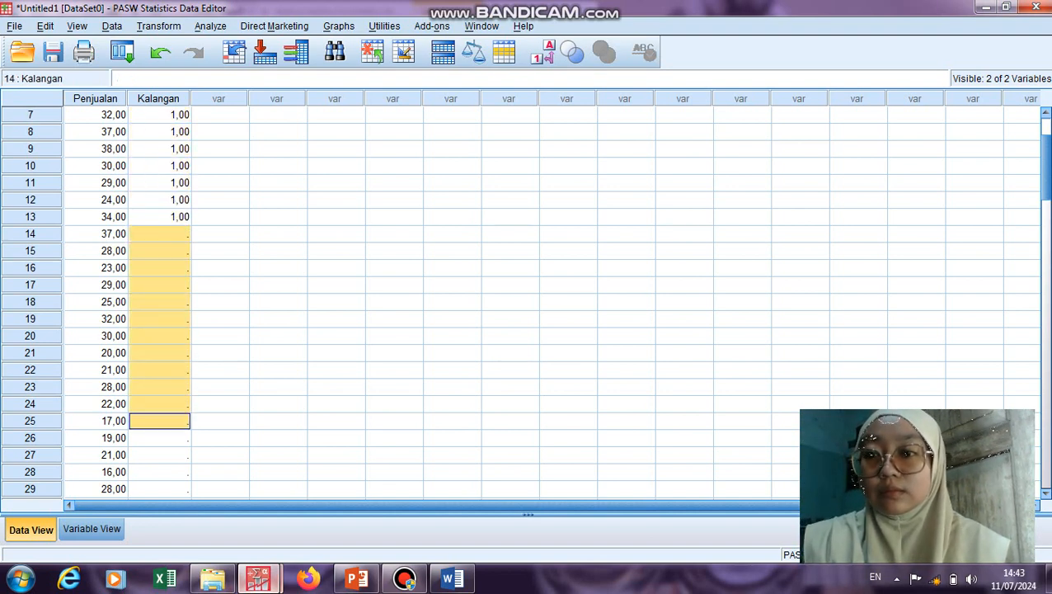
{"action": "key", "text": "shift+Down"}
{"action": "key", "text": "shift+Down"}
{"action": "key", "text": "shift+Down"}
{"action": "key", "text": "shift+Down"}
{"action": "key", "text": "shift+Down"}
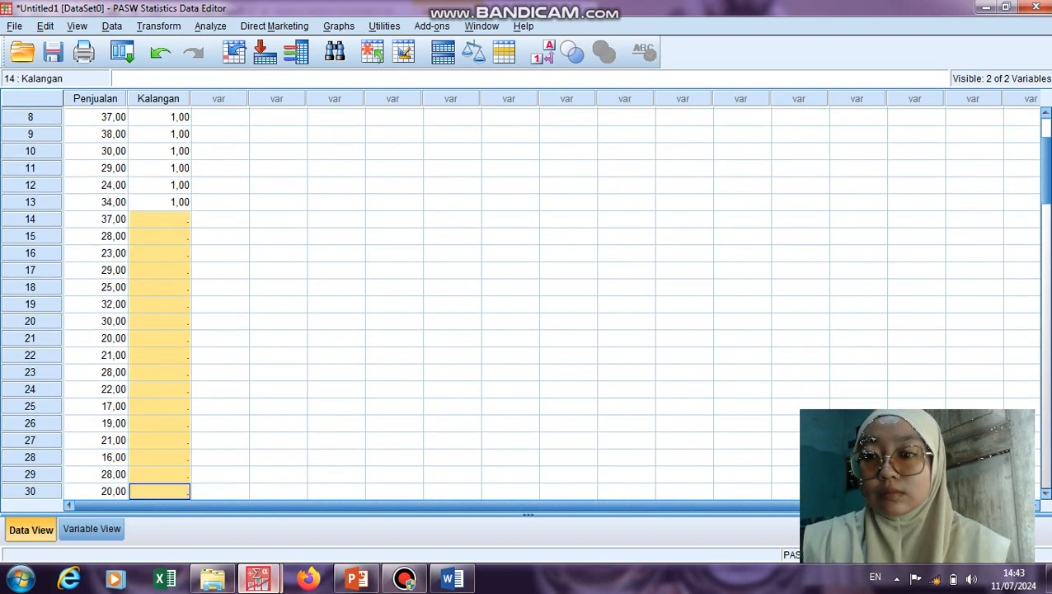
{"action": "key", "text": "shift+Up"}
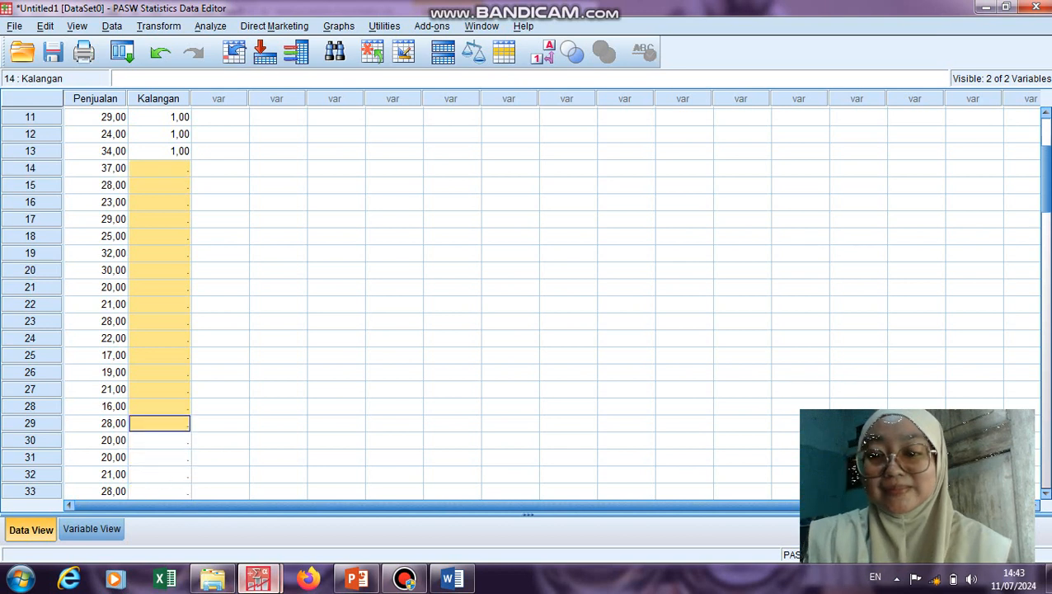
{"action": "key", "text": "ctrl+v"}
Copy the Kalangan values of rows 13 to 17 and paste them into the empty cells starting at row 21.
{"action": "left_click", "coordinate": [159, 270]}
{"action": "left_click_drag", "start_coordinate": [159, 287], "coordinate": [159, 406]}
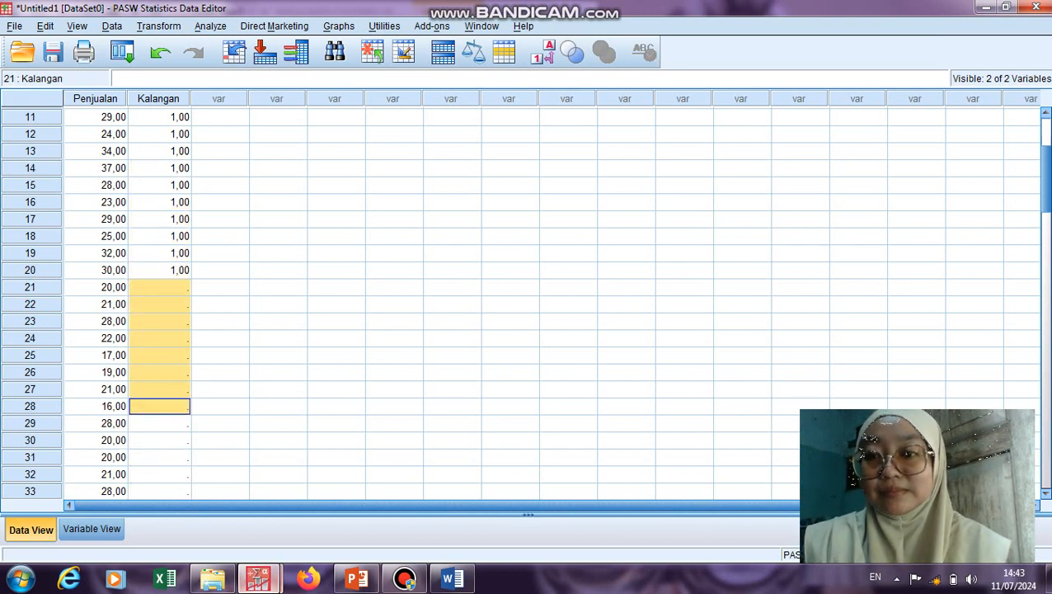
{"action": "key", "text": "shift+Down"}
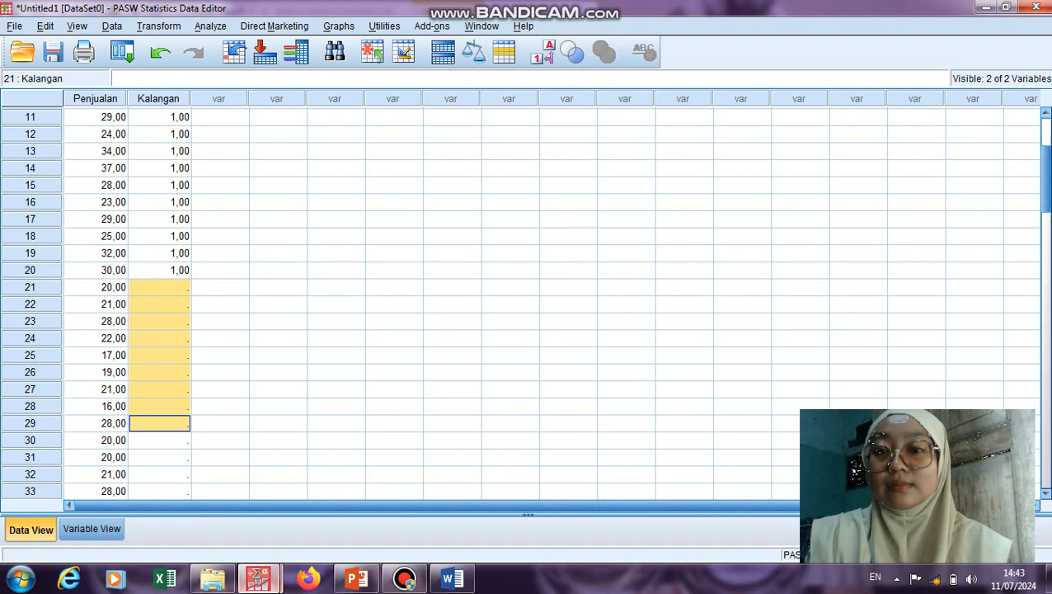
{"action": "left_click_drag", "start_coordinate": [159, 151], "coordinate": [159, 219]}
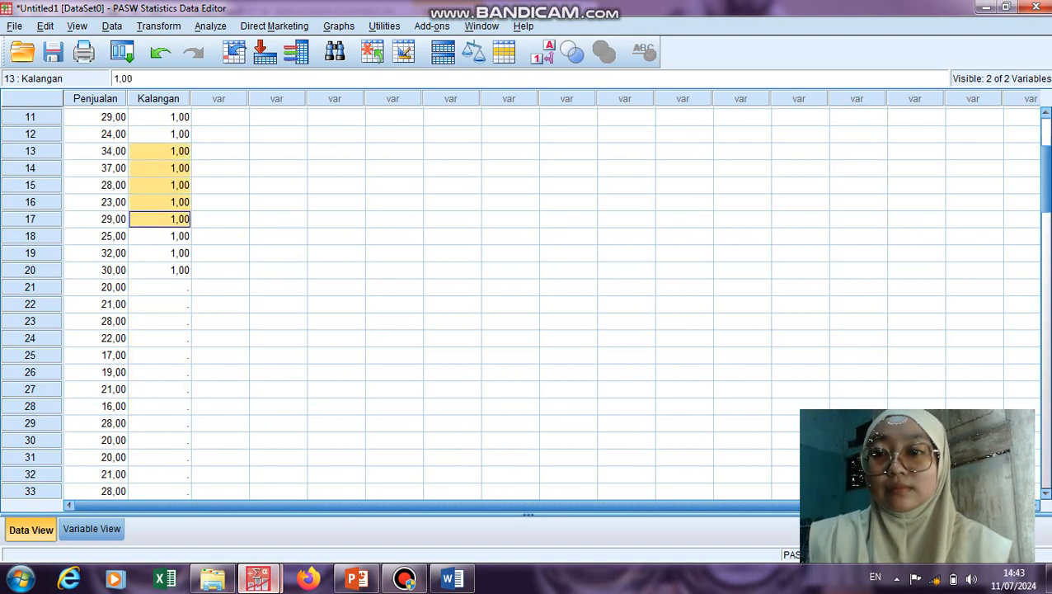
{"action": "left_click_drag", "start_coordinate": [159, 287], "coordinate": [159, 439]}
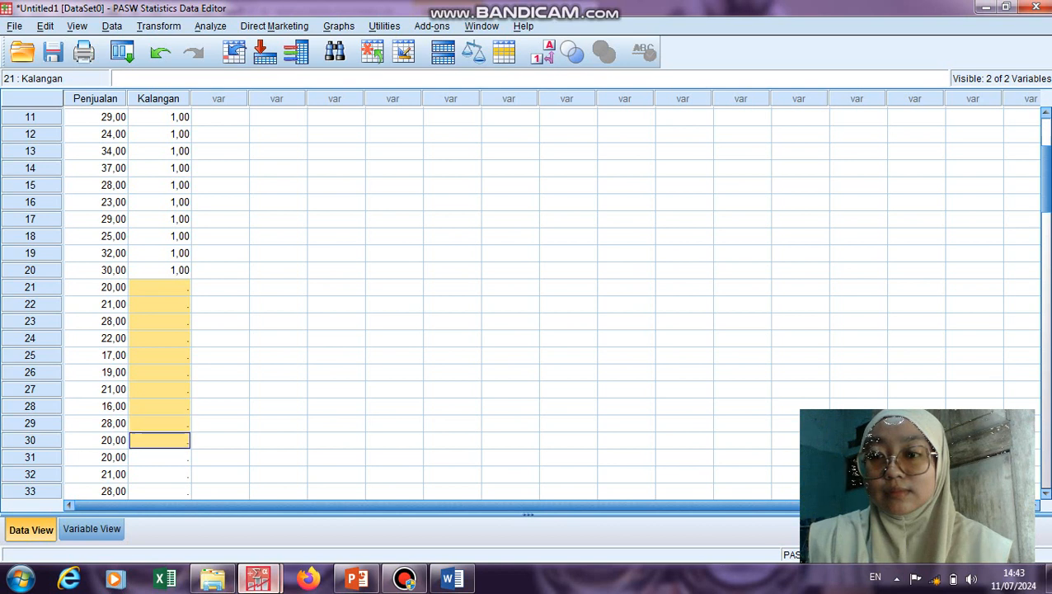
{"action": "type", "text": "1,00 1,00 1,00 1,00 1,00"}
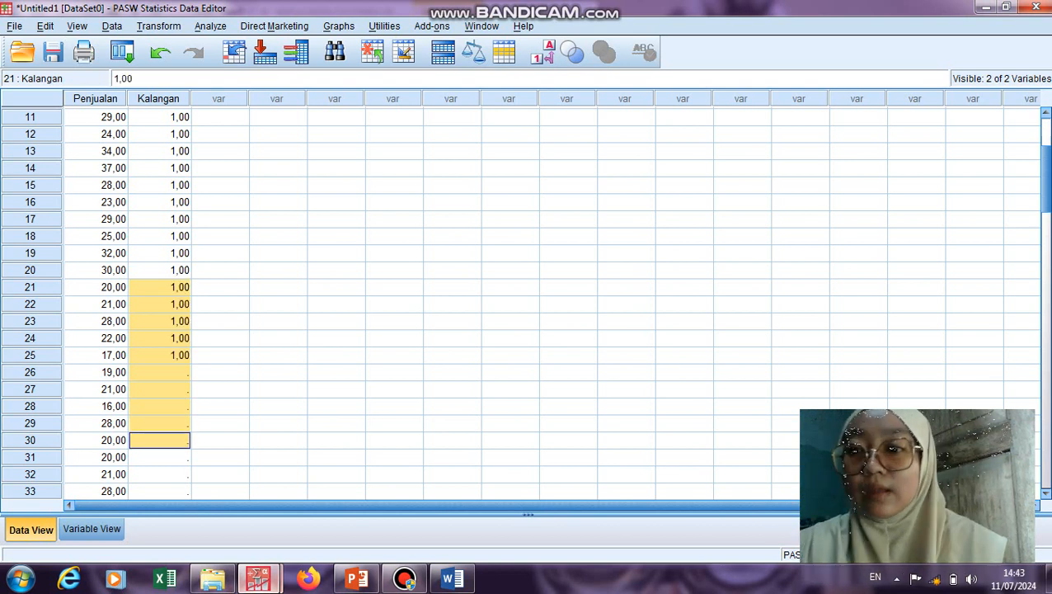
Enter the value 1 in the Kalangan column for rows 26 to 30.
{"action": "left_click", "coordinate": [159, 372]}
{"action": "type", "text": "1"}
{"action": "key", "text": "Return"}
{"action": "type", "text": "1"}
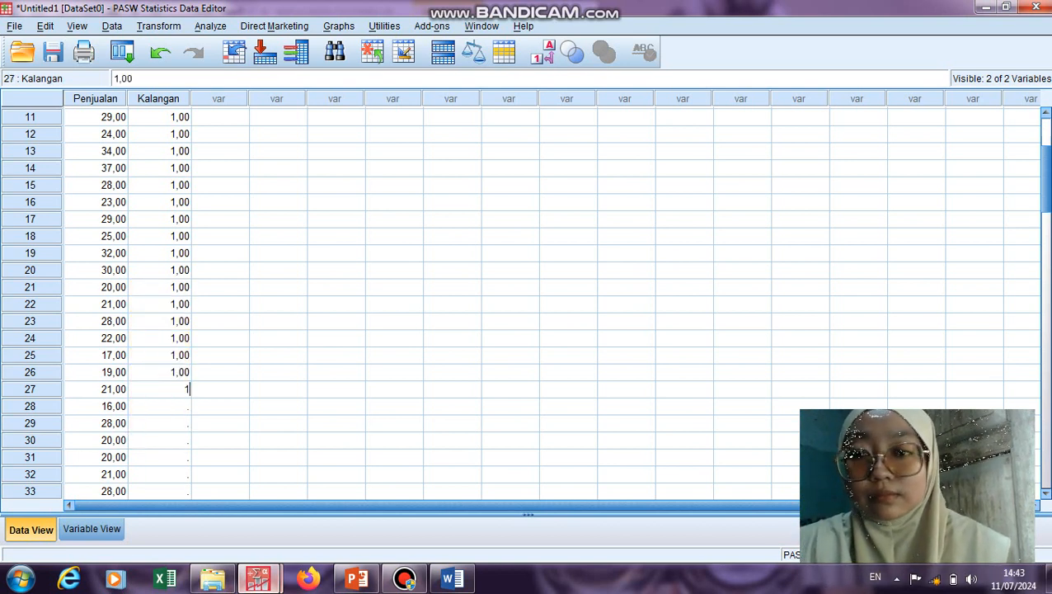
{"action": "key", "text": "Return"}
{"action": "type", "text": "1"}
{"action": "key", "text": "Return"}
{"action": "type", "text": "1"}
{"action": "key", "text": "Return"}
{"action": "type", "text": "1"}
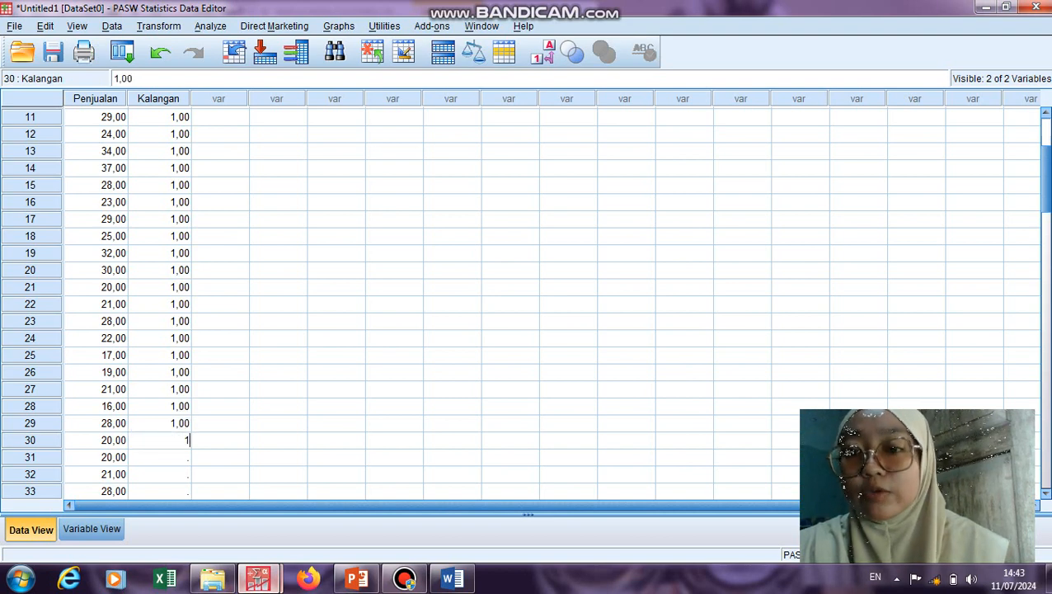
{"action": "key", "text": "Return"}
Enter the value 2 in the Kalangan column for rows 31 to 60.
{"action": "scroll", "coordinate": [528, 297], "scroll_direction": "down", "scroll_amount": 1}
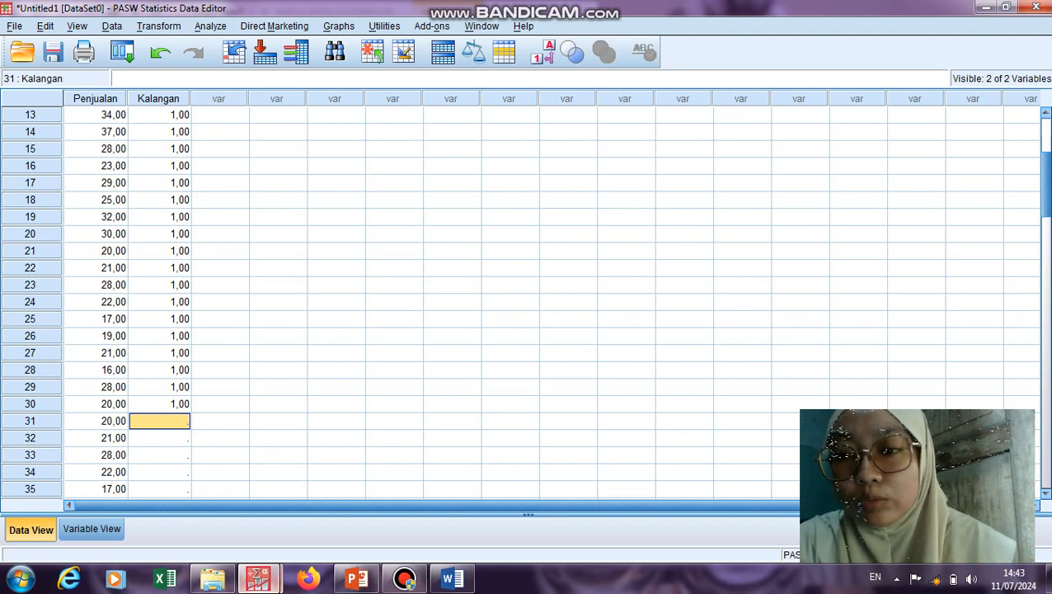
{"action": "type", "text": "2"}
{"action": "key", "text": "Return"}
{"action": "type", "text": "2"}
{"action": "key", "text": "Return"}
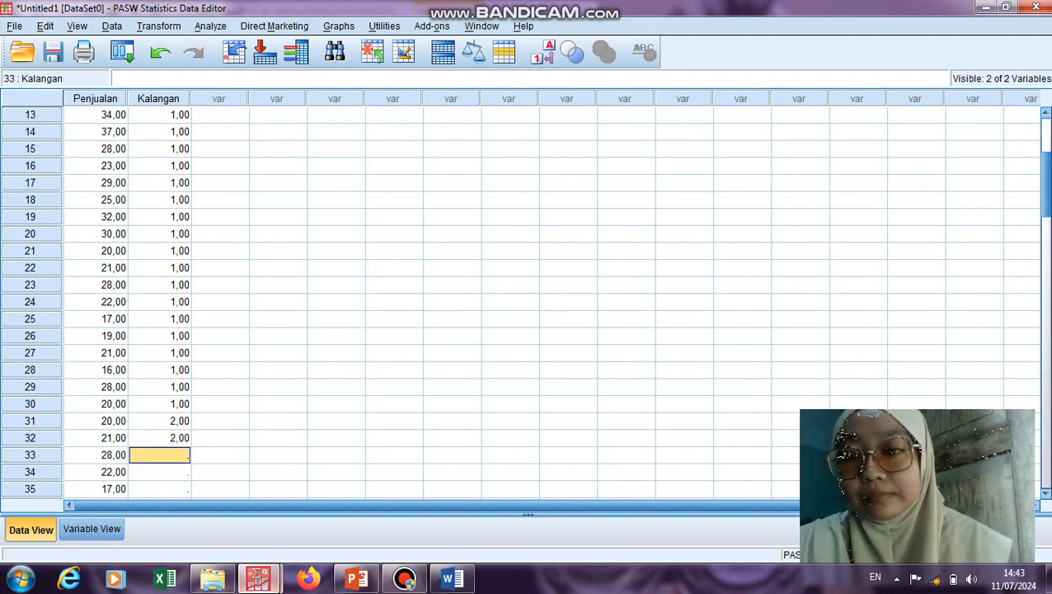
{"action": "type", "text": "2"}
{"action": "key", "text": "Return"}
{"action": "type", "text": "2 2"}
{"action": "key", "text": "Return"}
{"action": "type", "text": "2 2 2 2 2 2 2"}
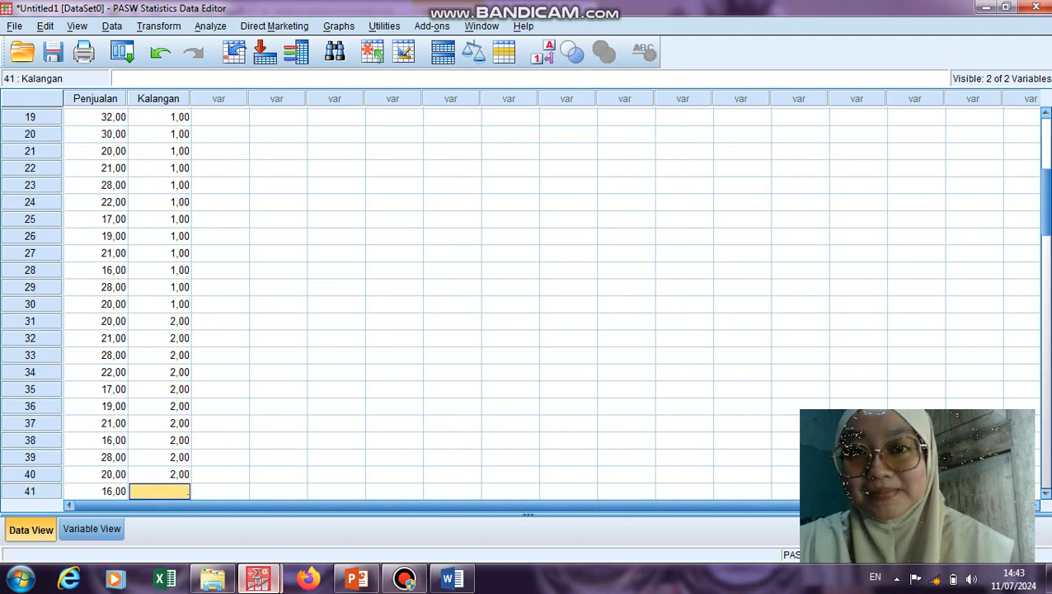
{"action": "key", "text": "Return"}
{"action": "type", "text": "2 2 2 2 2 2 2"}
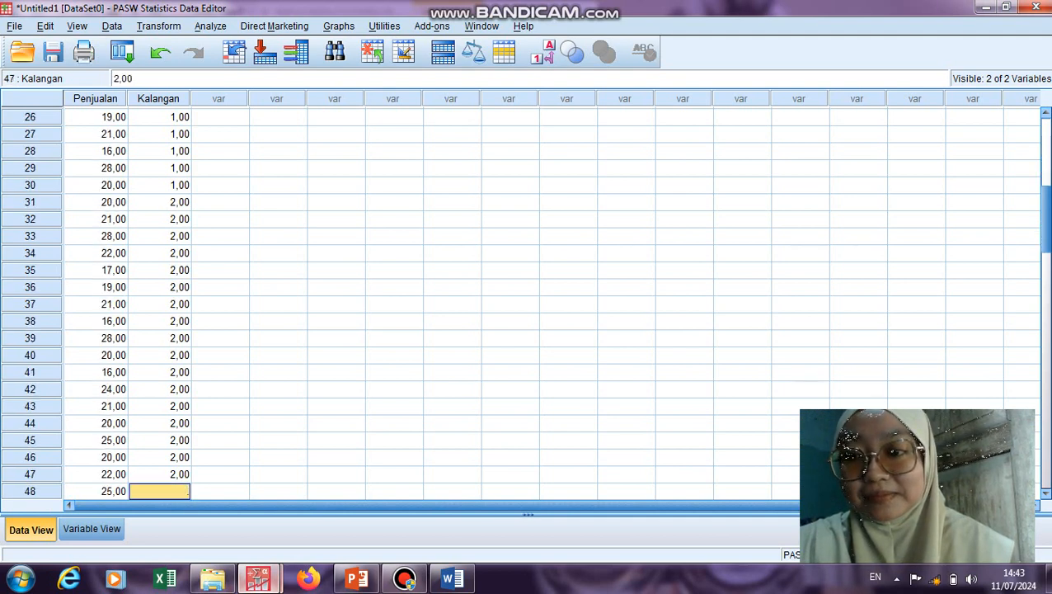
{"action": "key", "text": "Return"}
{"action": "type", "text": "2 2 2 2 2 2 2 2 "}
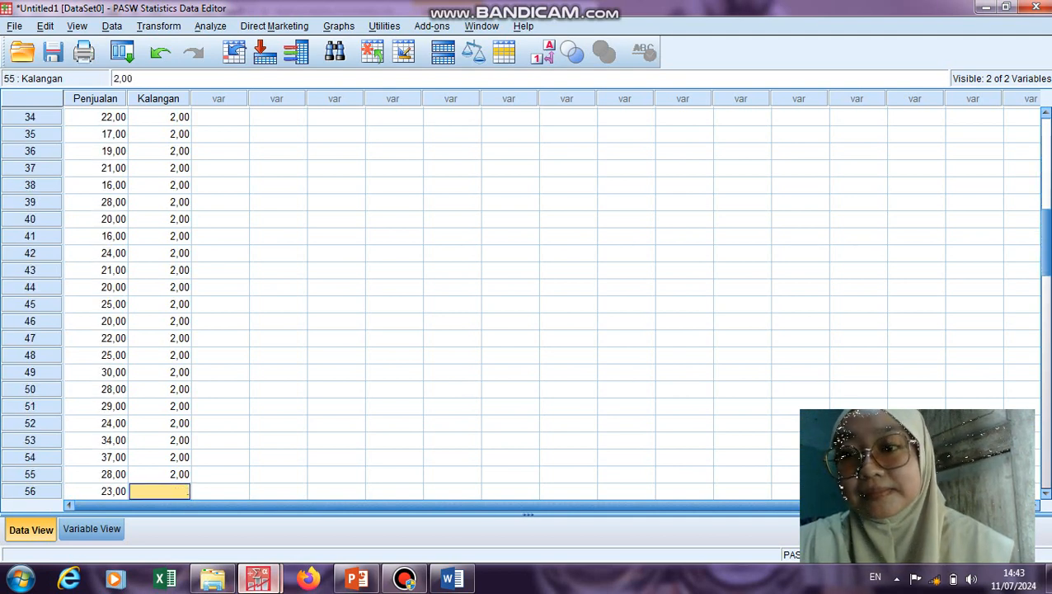
{"action": "type", "text": "2 2 2"}
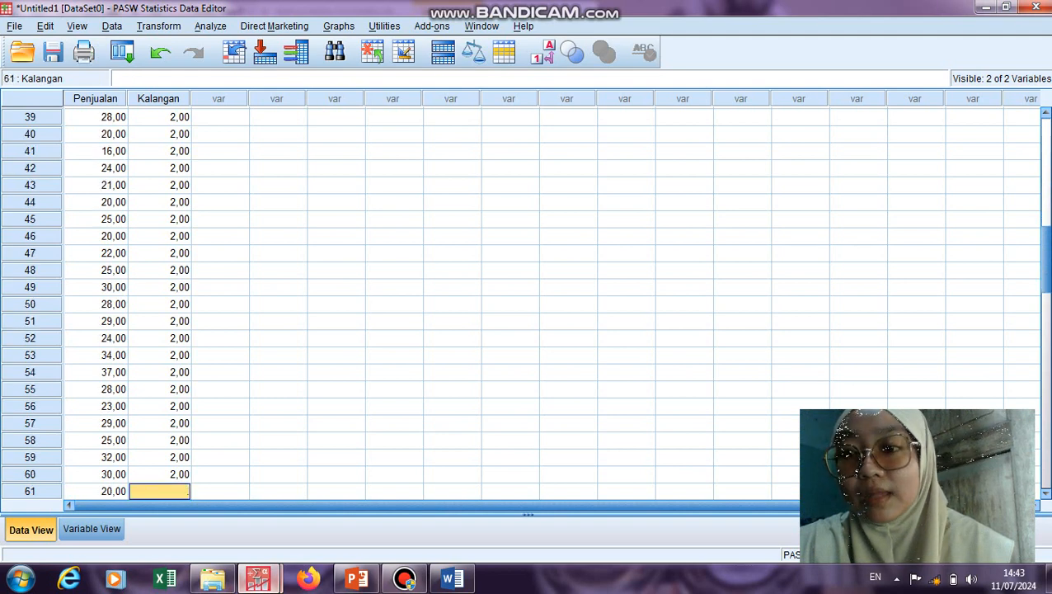
Enter the value 3 in the Kalangan column for rows 61 to 79, filling in the skipped row 74 as well.
{"action": "scroll", "coordinate": [527, 305], "scroll_direction": "down", "scroll_amount": 3}
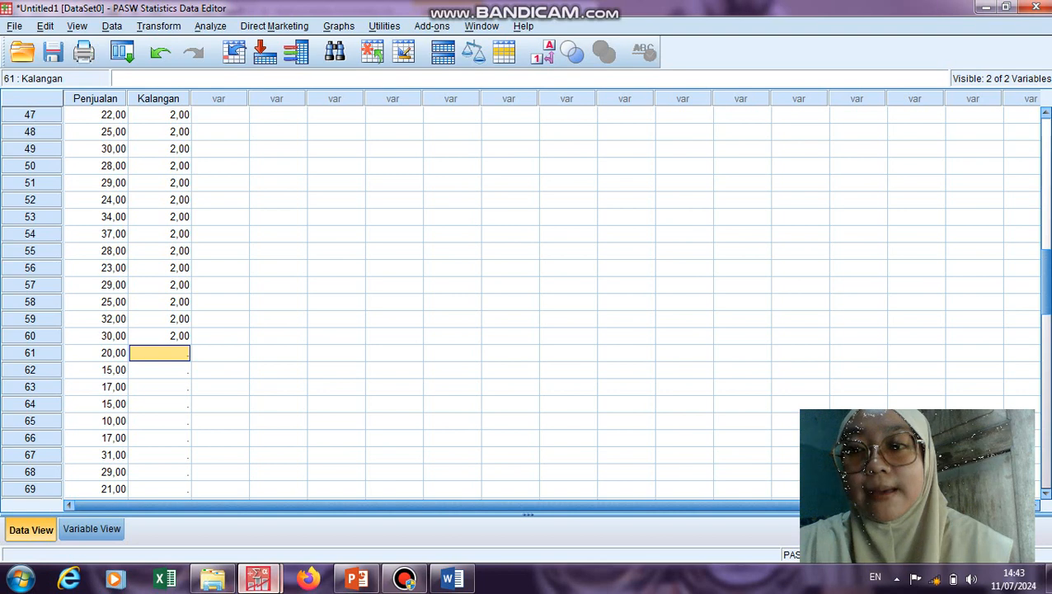
{"action": "type", "text": "3"}
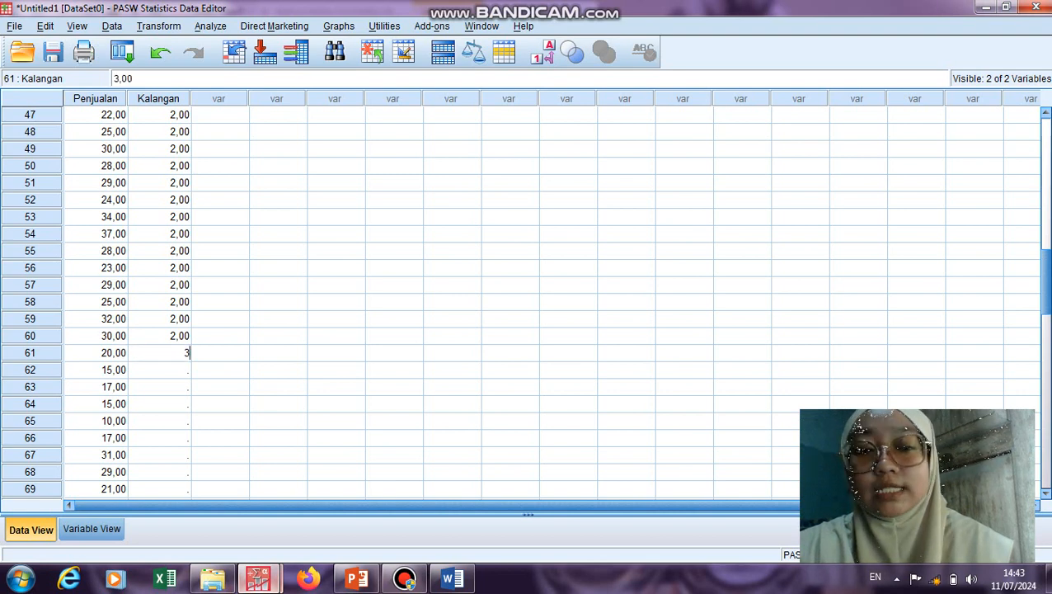
{"action": "type", "text": " 3 3 3 3 3 3 3 3 3 3 3 3  3 3 "}
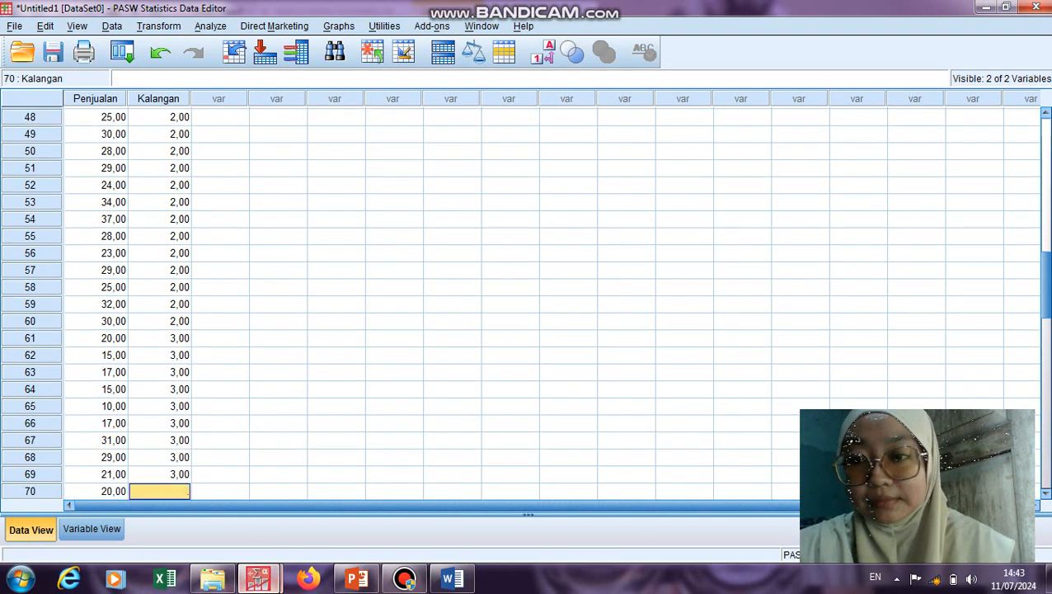
{"action": "type", "text": "3 3 3"}
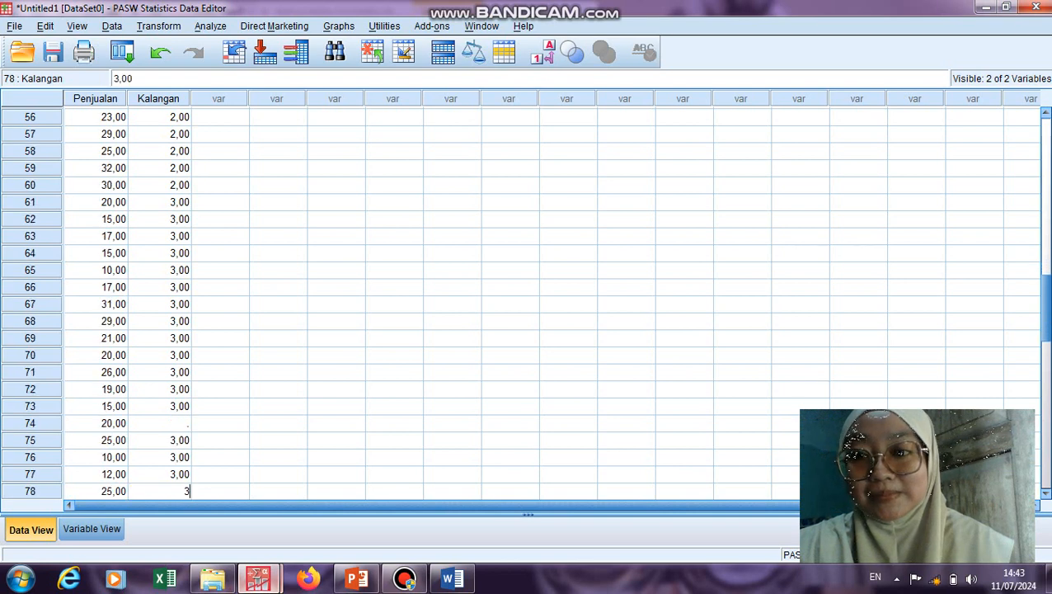
{"action": "left_click", "coordinate": [159, 406]}
{"action": "type", "text": "3"}
{"action": "key", "text": "Return"}
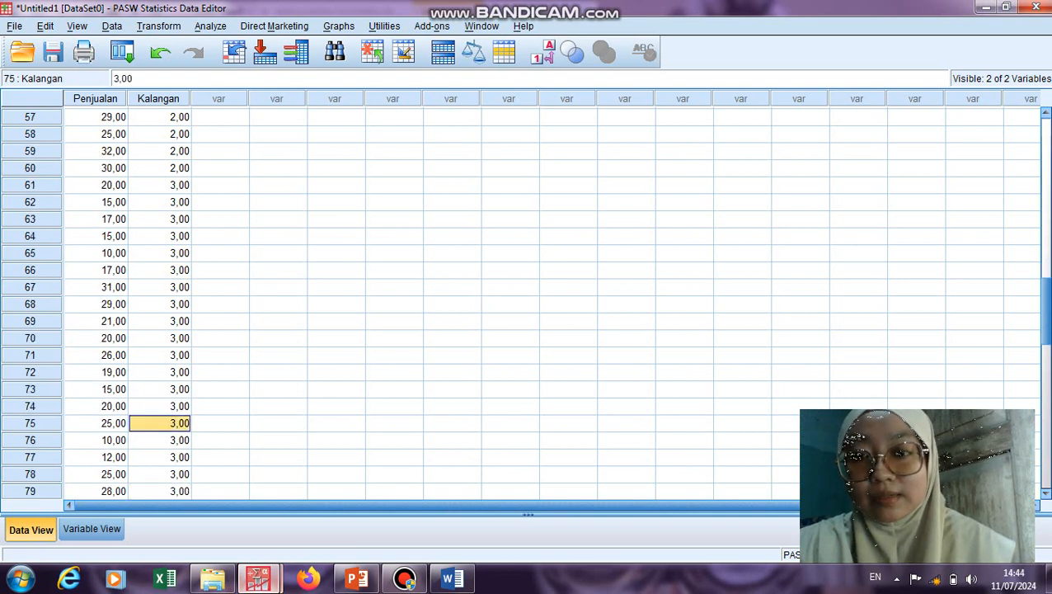
Enter the value 3 in the remaining Kalangan cells, rows 80 to 90.
{"action": "scroll", "coordinate": [527, 305], "scroll_direction": "down", "scroll_amount": 6}
{"action": "left_click", "coordinate": [159, 216]}
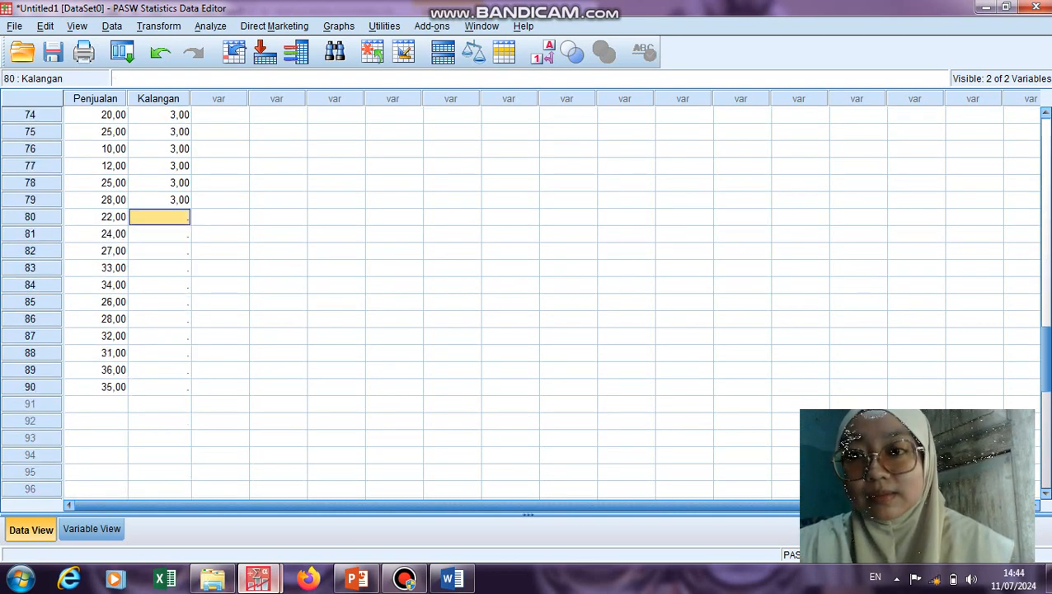
{"action": "type", "text": "3 3 3 3 3 3 3 3 3 3 3"}
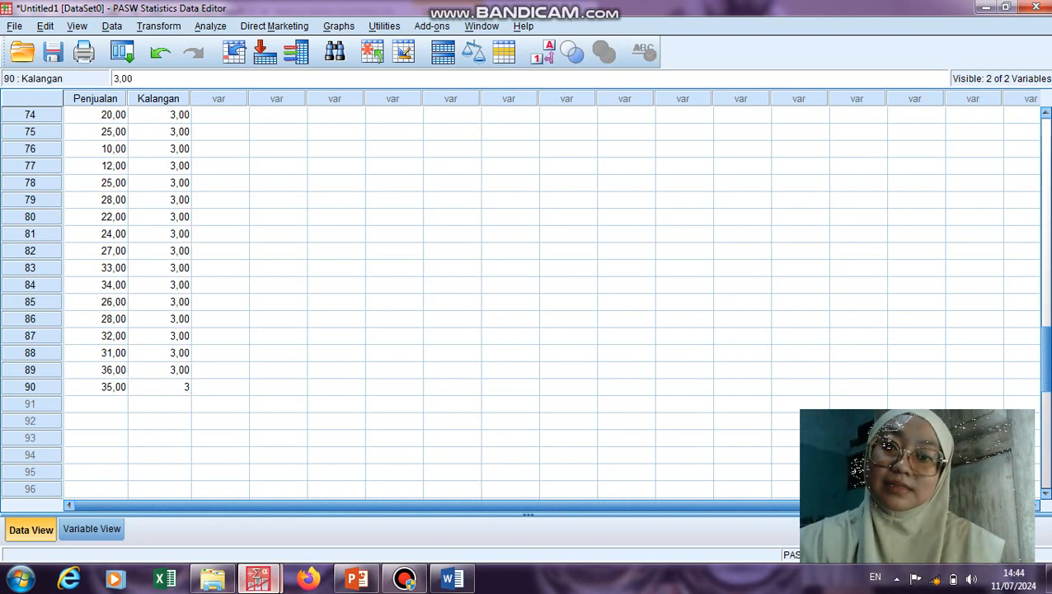
{"action": "key", "text": "Return"}
Set up a One-Way ANOVA with Penjualan as the dependent variable and Kalangan as the factor.
{"action": "scroll", "coordinate": [528, 297], "scroll_direction": "up", "scroll_amount": 20}
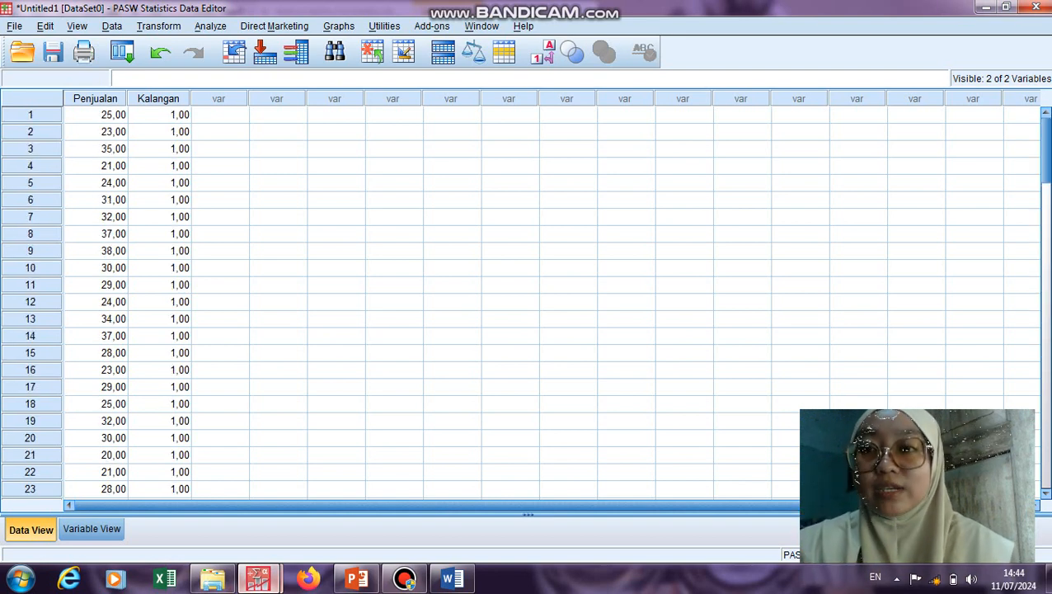
{"action": "key", "text": "alt+a"}
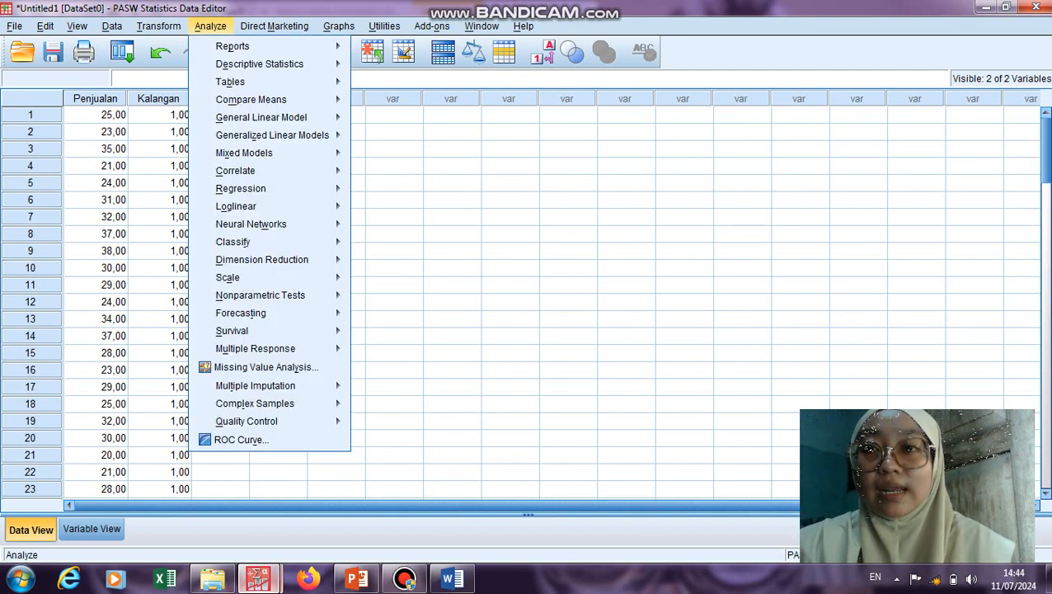
{"action": "key", "text": "Down"}
{"action": "key", "text": "Down"}
{"action": "key", "text": "Down"}
{"action": "key", "text": "Down"}
{"action": "key", "text": "Down"}
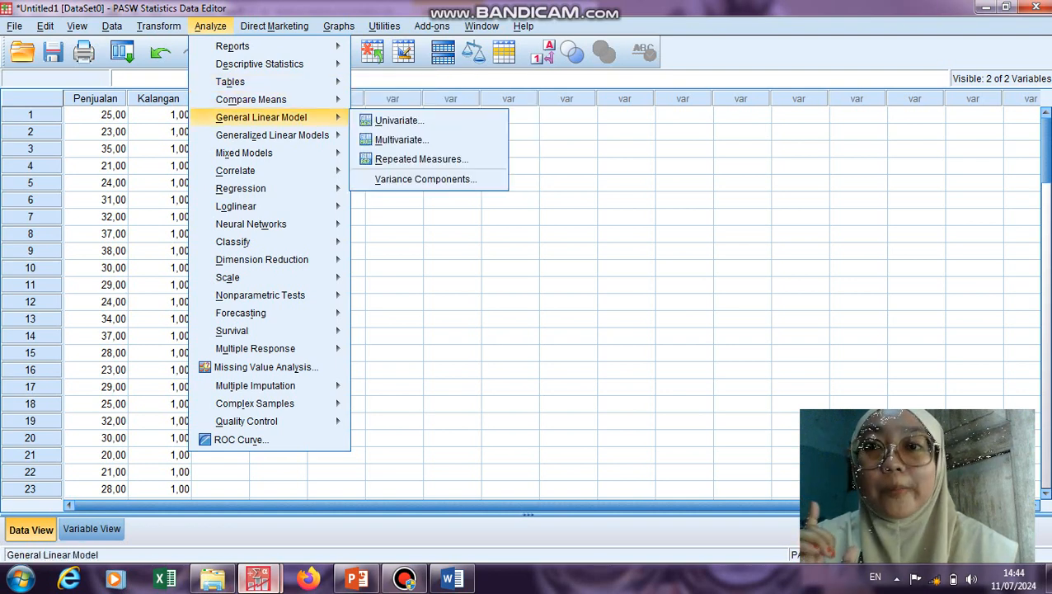
{"action": "key", "text": "Up"}
{"action": "key", "text": "Right"}
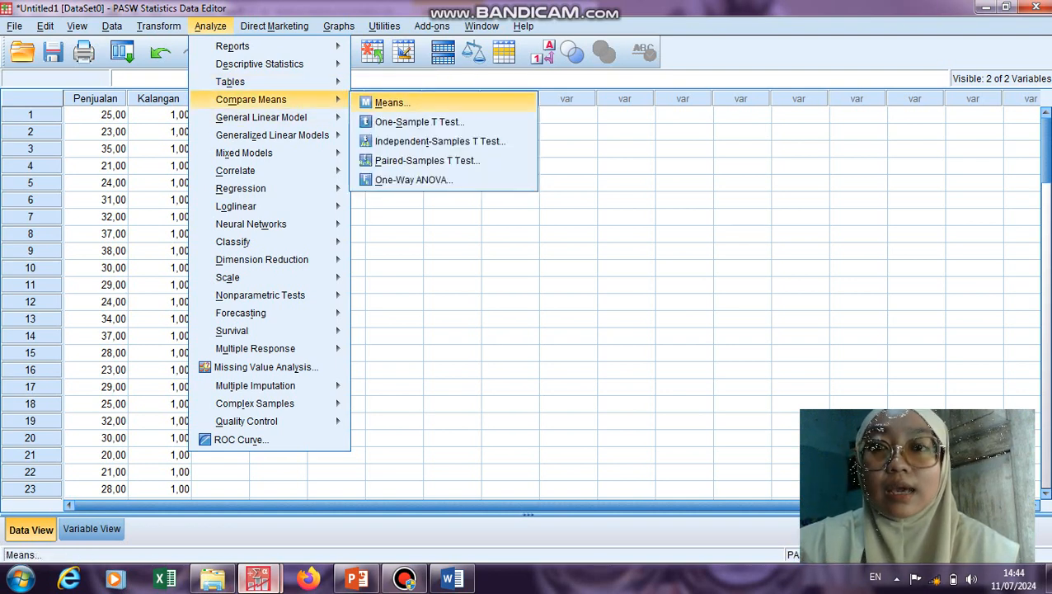
{"action": "key", "text": "Down"}
{"action": "key", "text": "Down"}
{"action": "key", "text": "Down"}
{"action": "key", "text": "Down"}
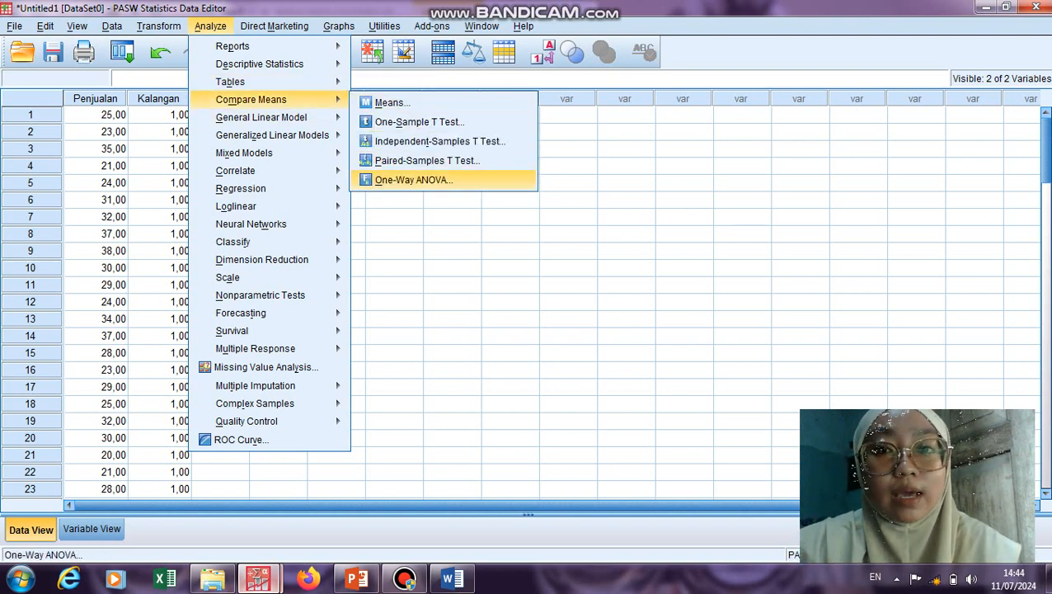
{"action": "key", "text": "Return"}
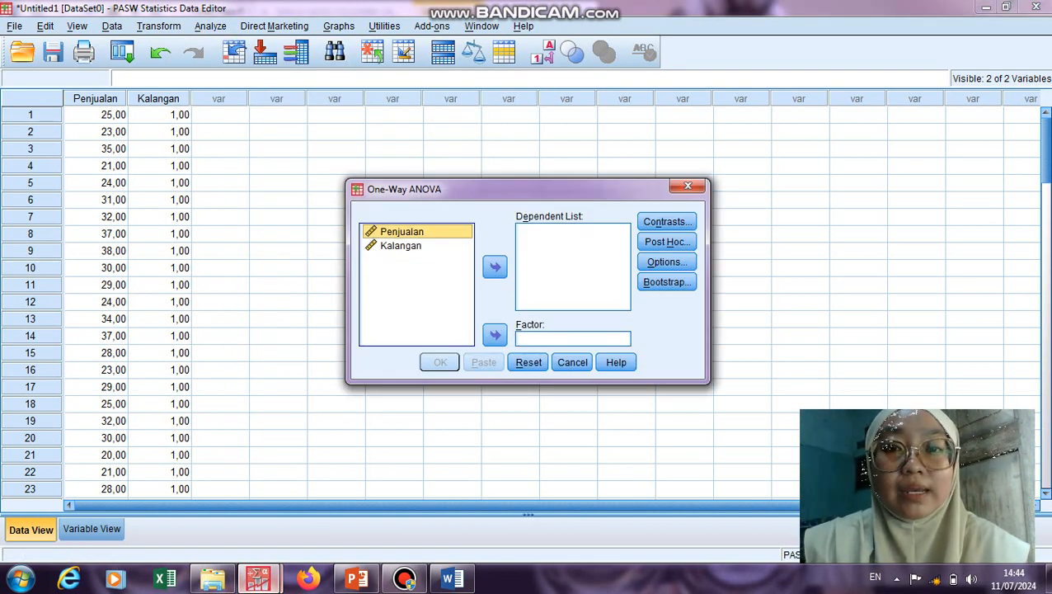
{"action": "key", "text": "Tab"}
{"action": "key", "text": "space"}
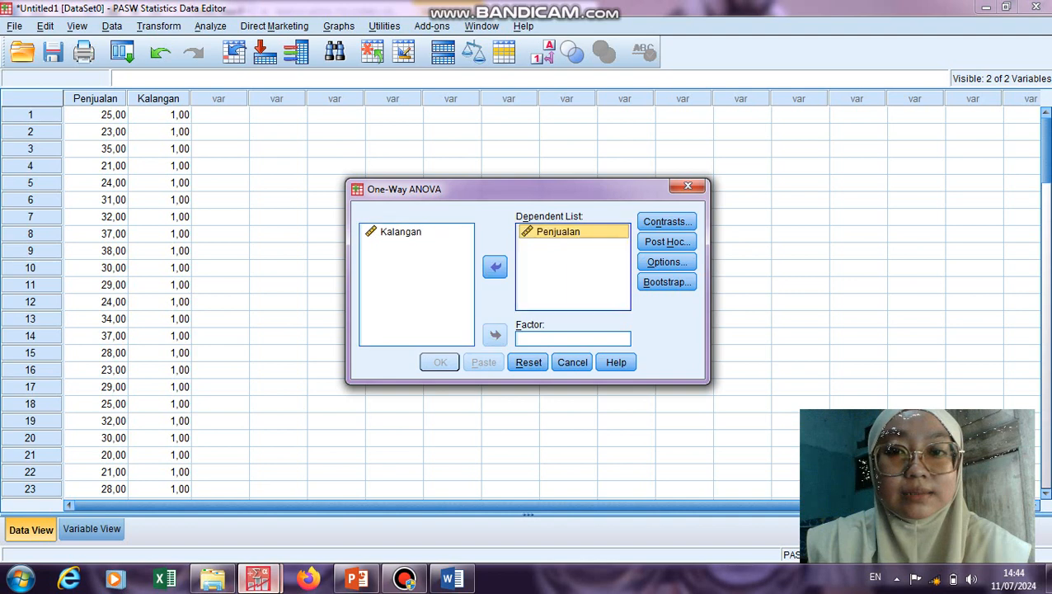
{"action": "left_click", "coordinate": [401, 231]}
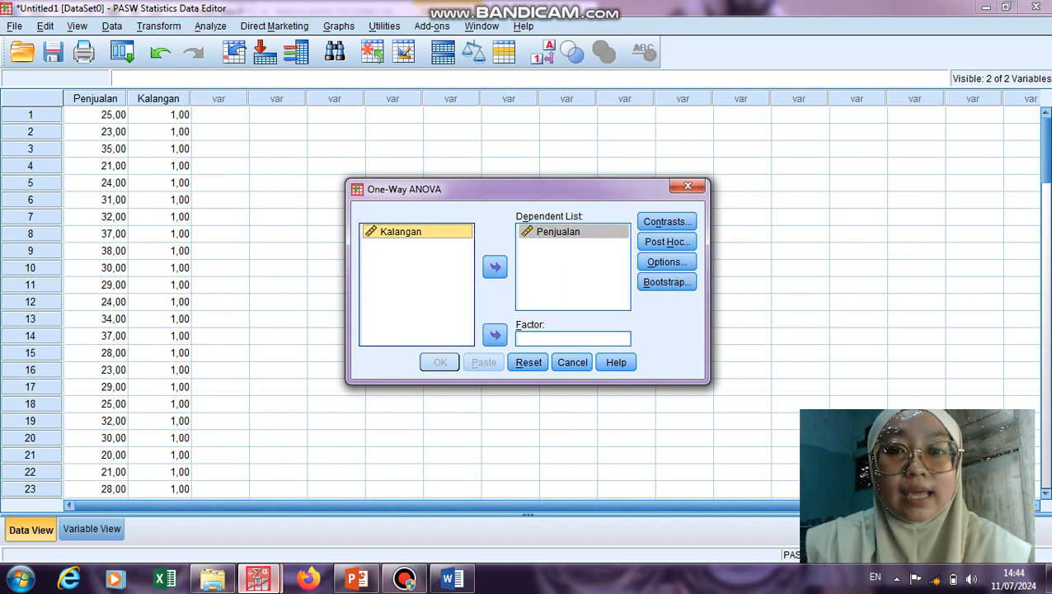
{"action": "left_click", "coordinate": [494, 334]}
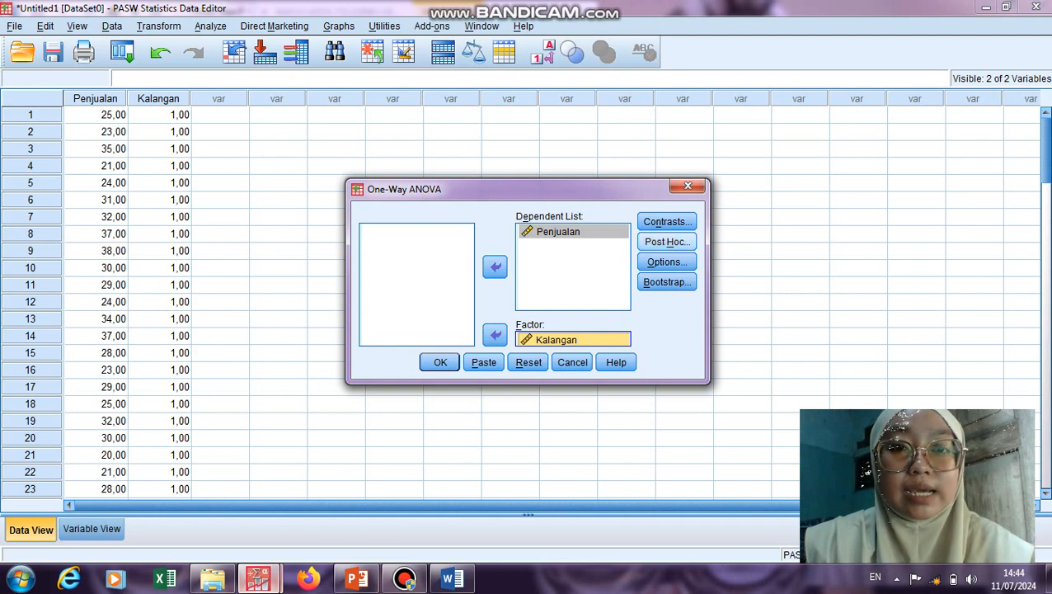
Include the LSD post hoc test at significance level 0,05 with the Descriptive and Homogeneity of variance test statistics, and run the ANOVA.
{"action": "left_click", "coordinate": [667, 241]}
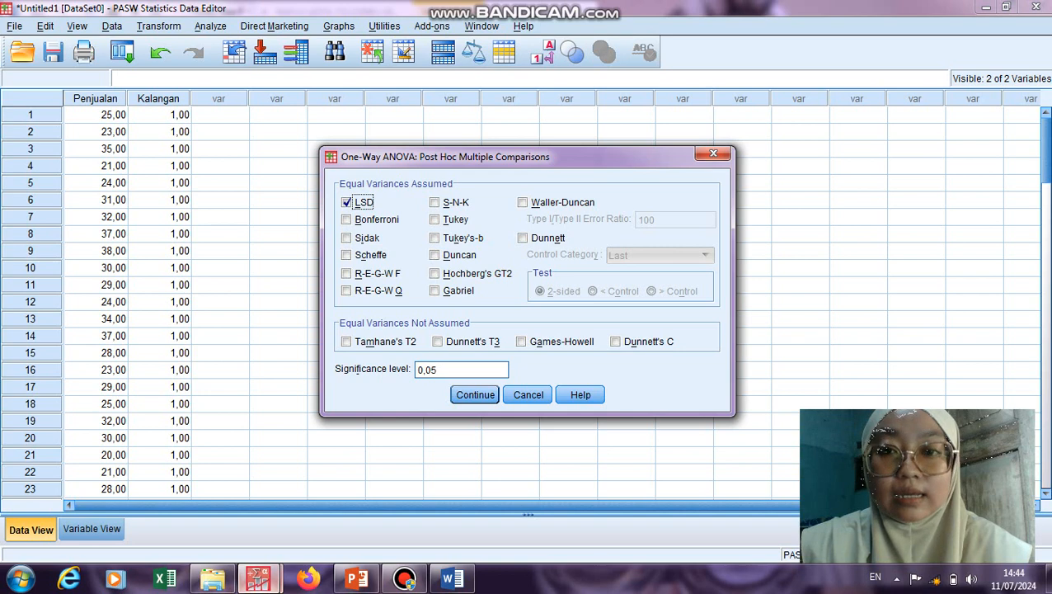
{"action": "left_click", "coordinate": [475, 394]}
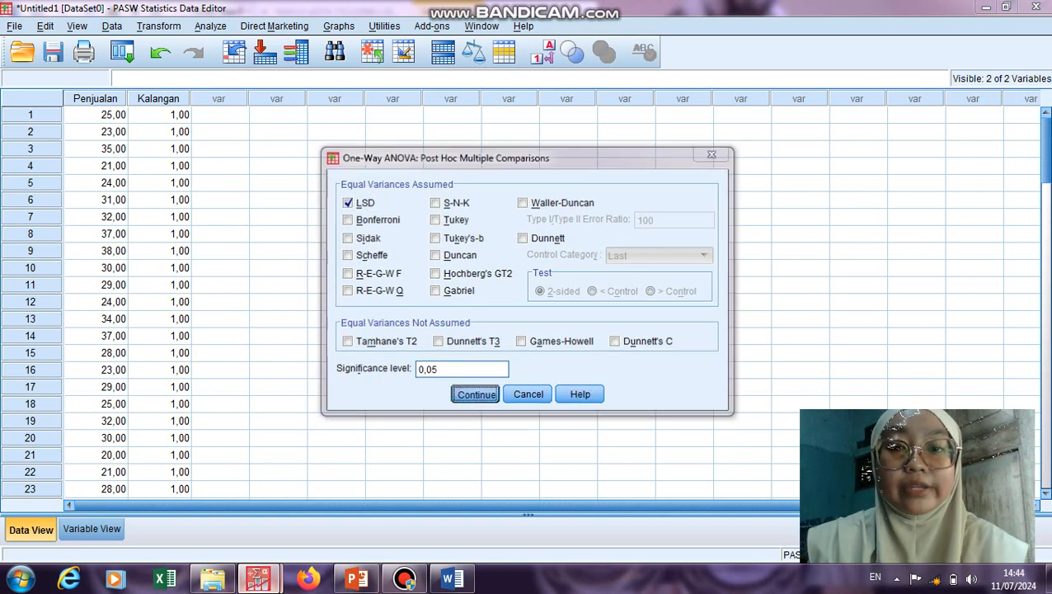
{"action": "left_click", "coordinate": [666, 262]}
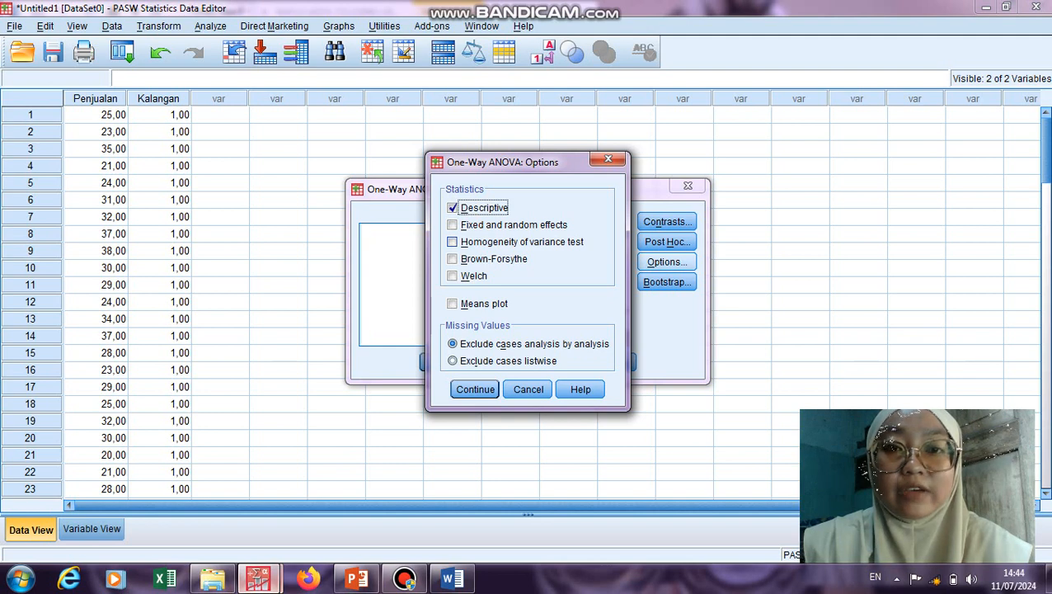
{"action": "left_click", "coordinate": [452, 241]}
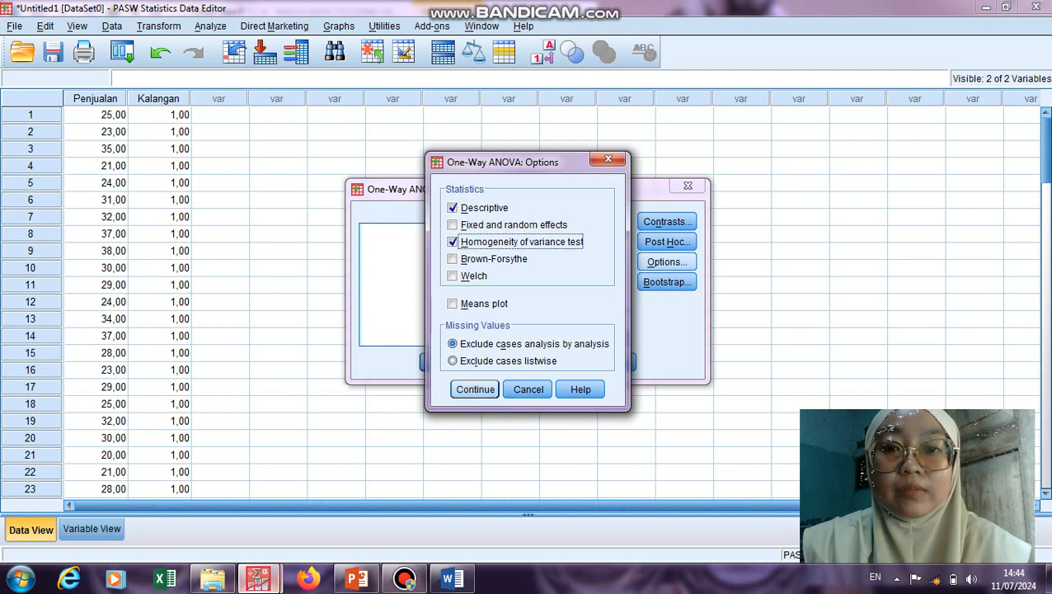
{"action": "left_click", "coordinate": [475, 389]}
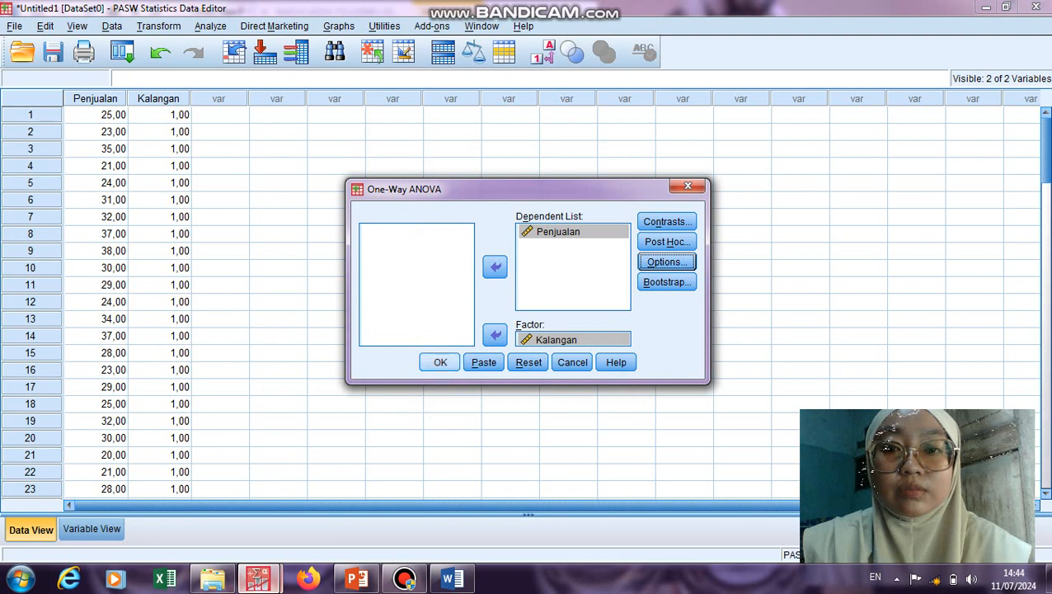
{"action": "left_click", "coordinate": [440, 362]}
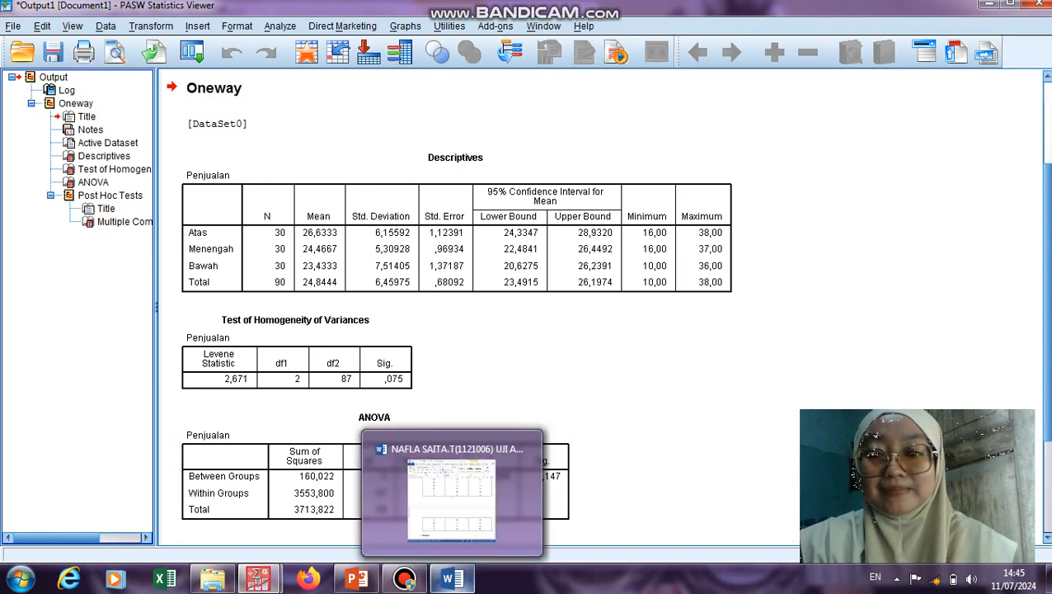
Switch to the Word document and read through it to the Kesimpulan section on the snack purchase analysis.
{"action": "left_click", "coordinate": [452, 577]}
{"action": "scroll", "coordinate": [296, 330], "scroll_direction": "down", "scroll_amount": 3}
{"action": "scroll", "coordinate": [297, 330], "scroll_direction": "down", "scroll_amount": 5}
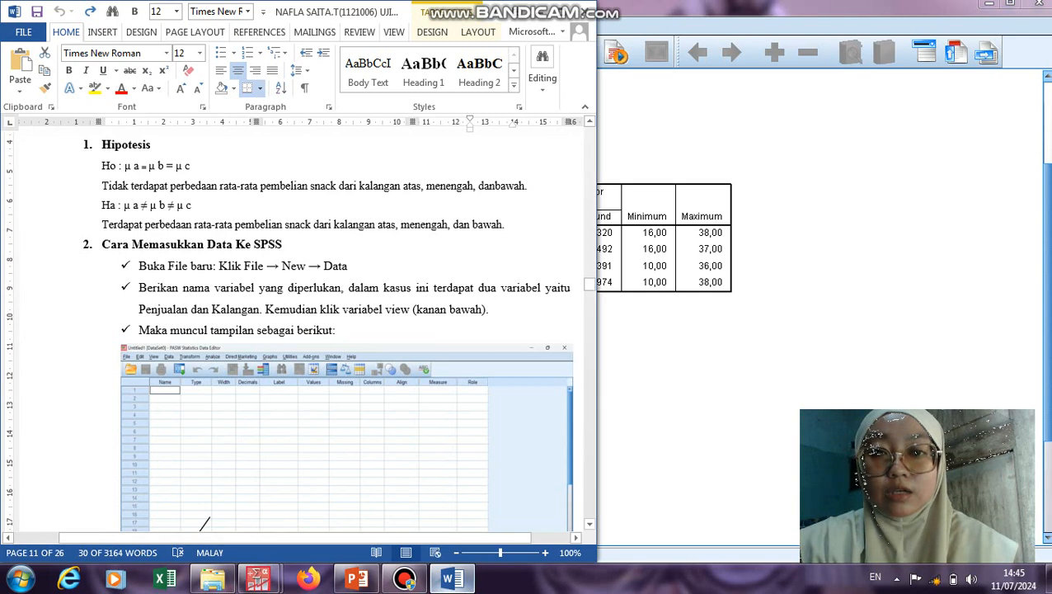
{"action": "left_click_drag", "start_coordinate": [589, 283], "coordinate": [588, 420]}
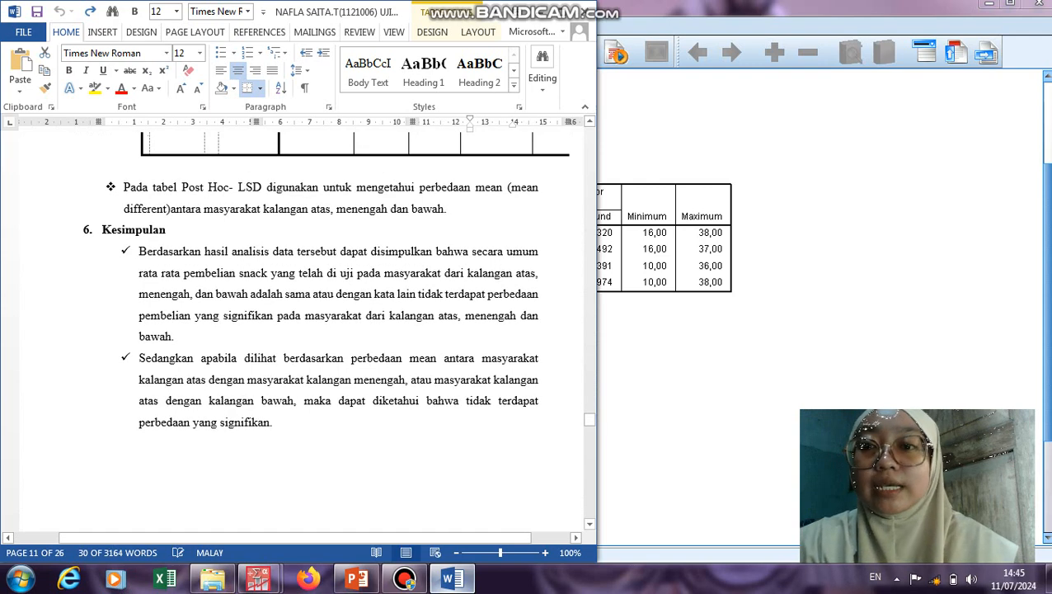
Switch to the ANOVA presentation in PowerPoint and show slide 8.
{"action": "left_click", "coordinate": [356, 580]}
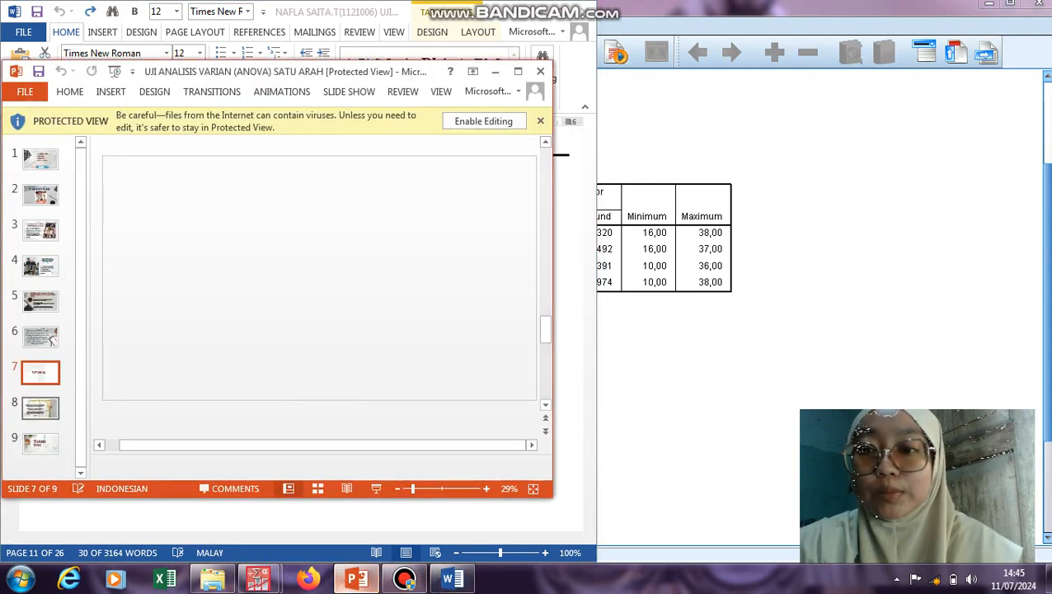
{"action": "left_click", "coordinate": [40, 408]}
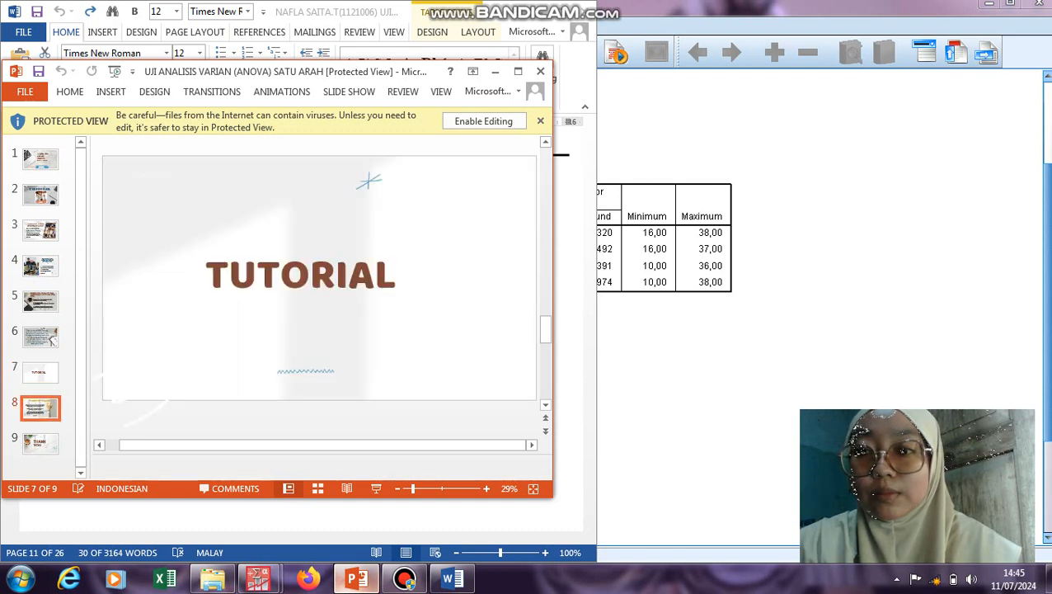